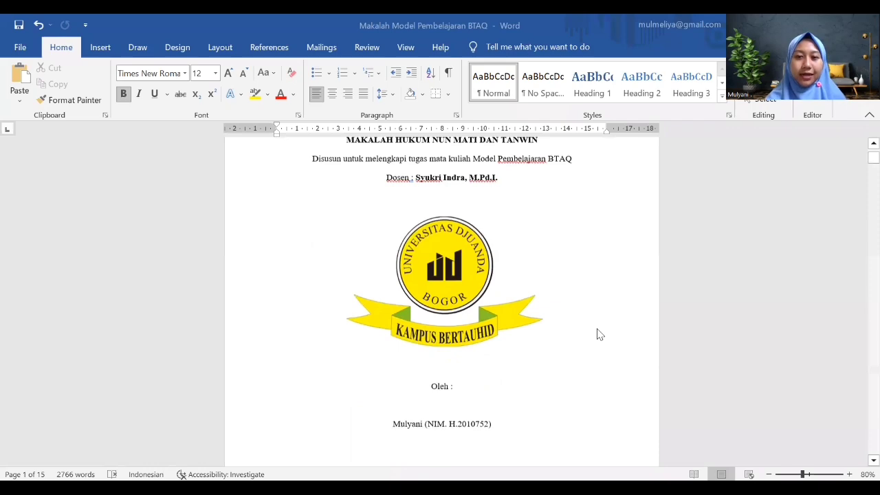
Apply the Heading 1 style to the BAB I and PENDAHULUAN title lines and centre them
scroll(598, 334, "down", 8)
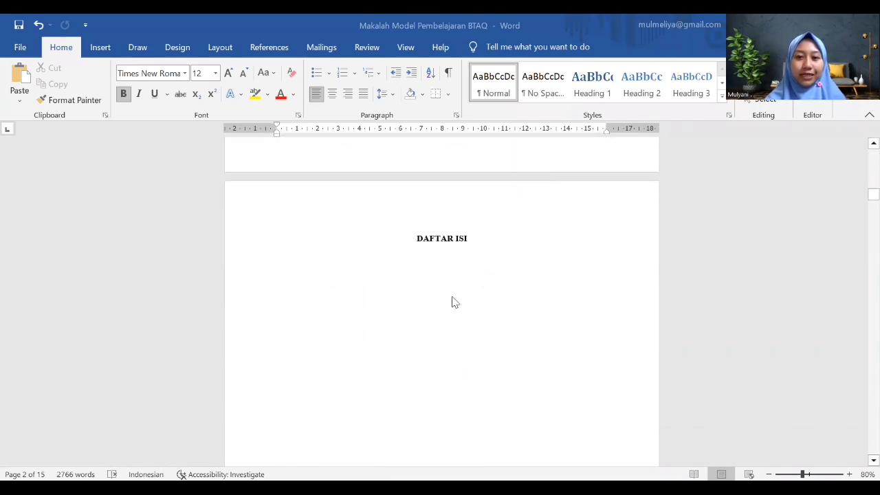
left_click(383, 283)
left_click(384, 282)
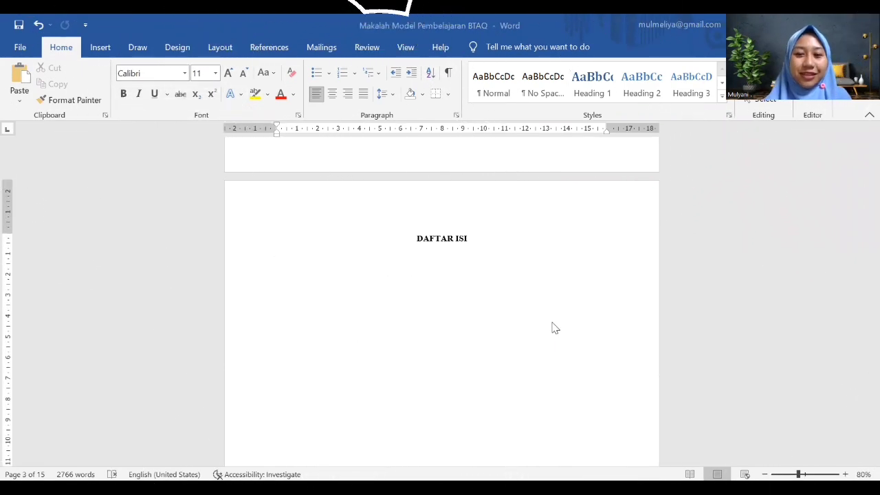
scroll(555, 328, "up", 2)
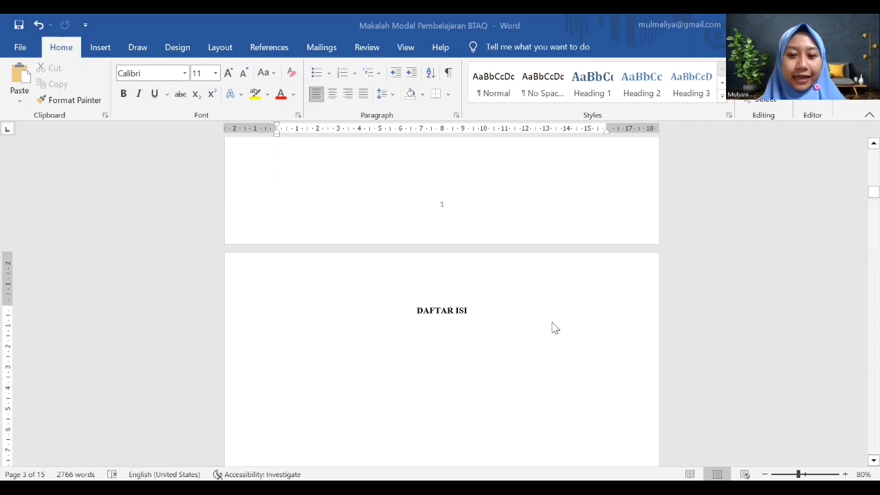
scroll(555, 328, "down", 10)
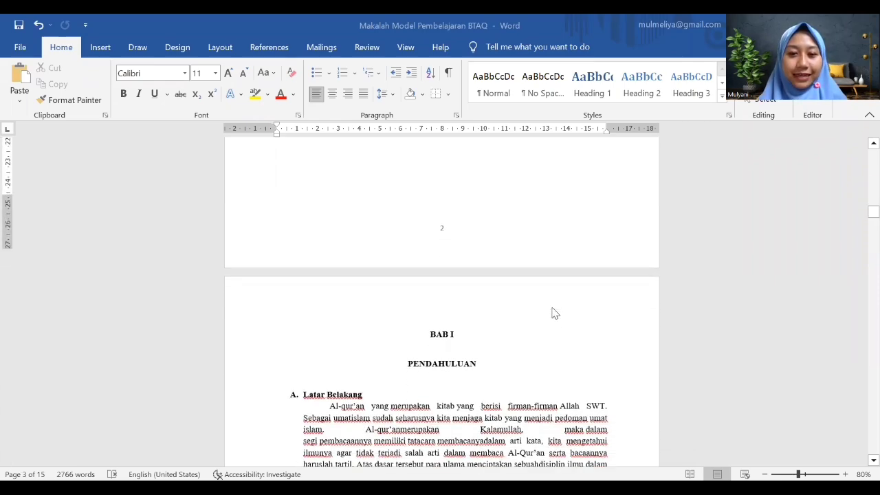
scroll(554, 313, "down", 3)
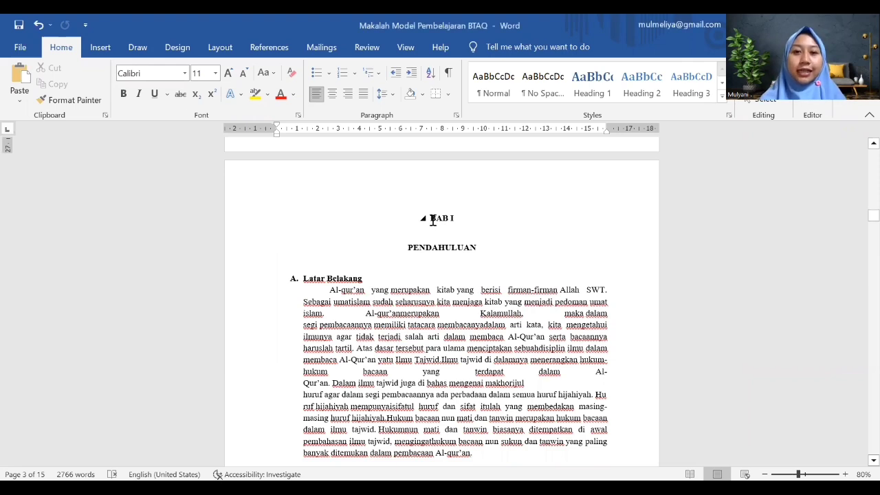
left_click_drag(435, 220, 472, 241)
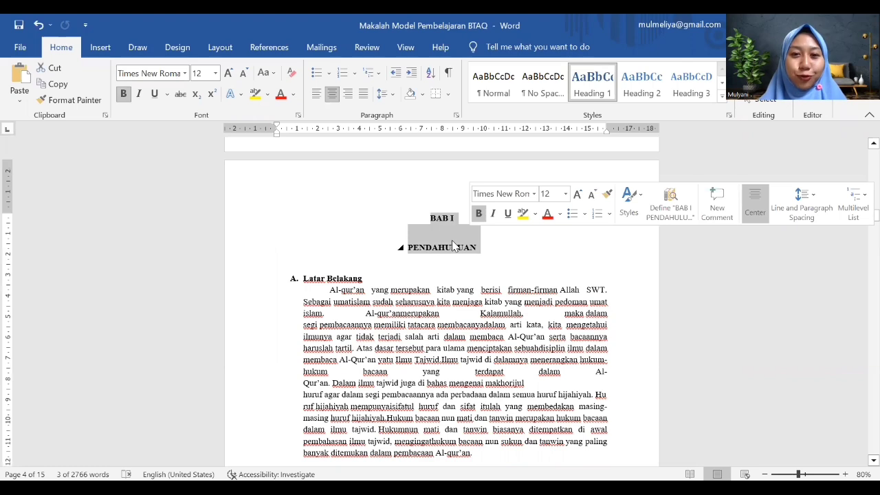
left_click(596, 93)
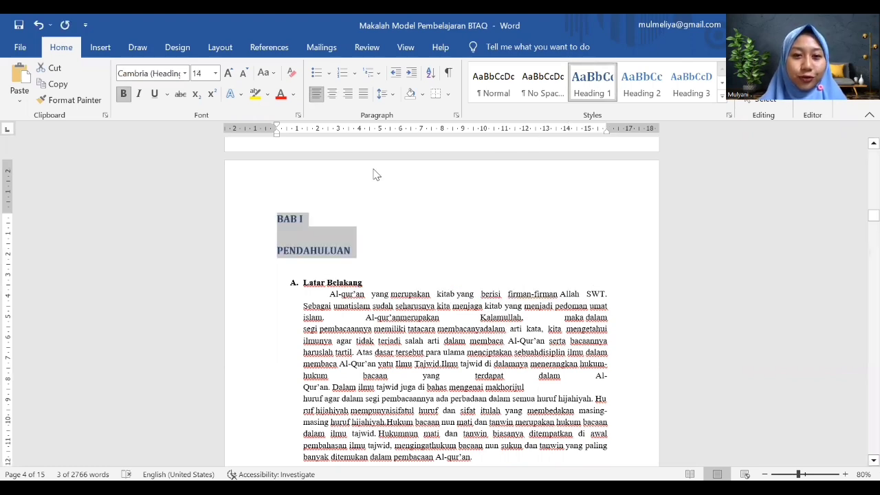
left_click(74, 100)
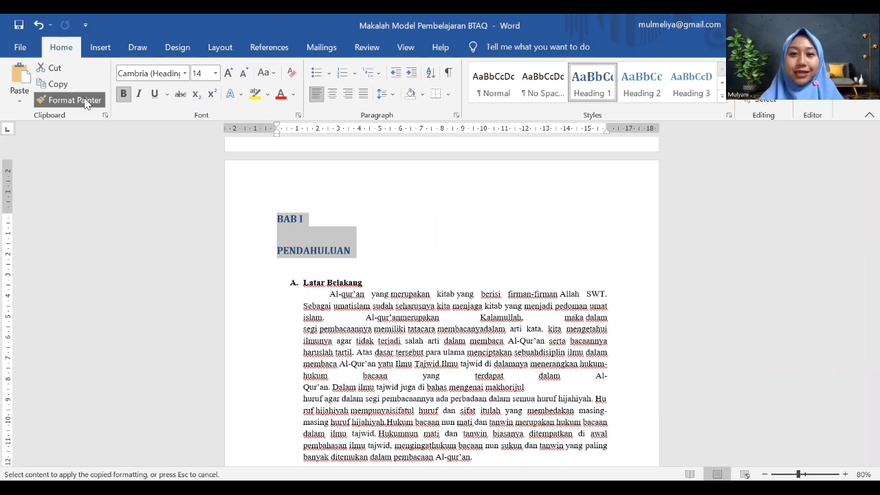
left_click(331, 96)
Apply the Heading 1 style to the BAB II and PEMBAHASAN title lines and centre them
scroll(459, 295, "down", 15)
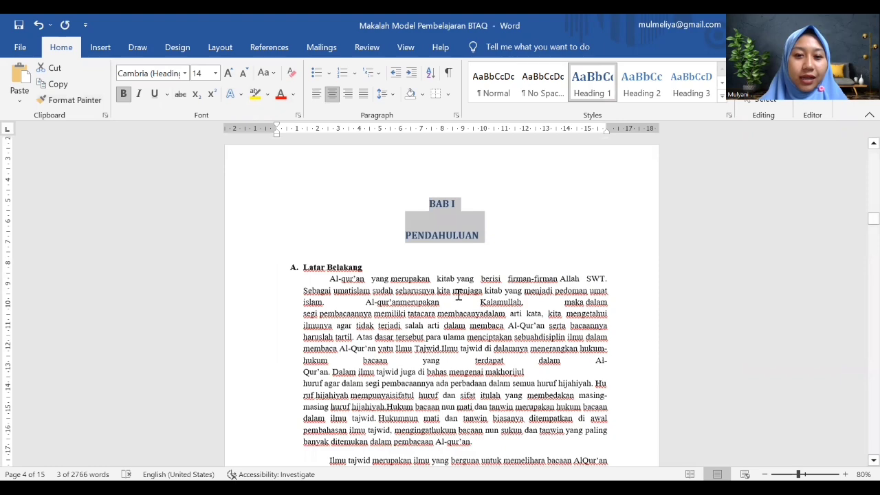
scroll(458, 294, "down", 8)
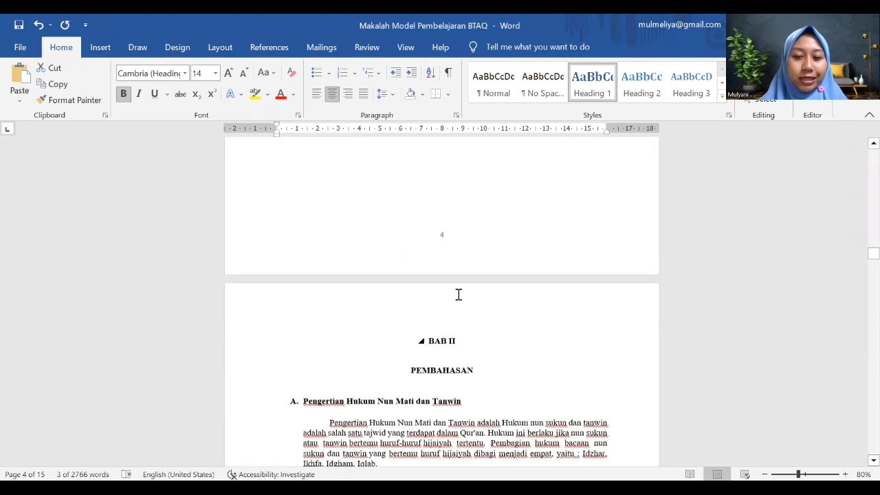
left_click_drag(431, 252, 460, 267)
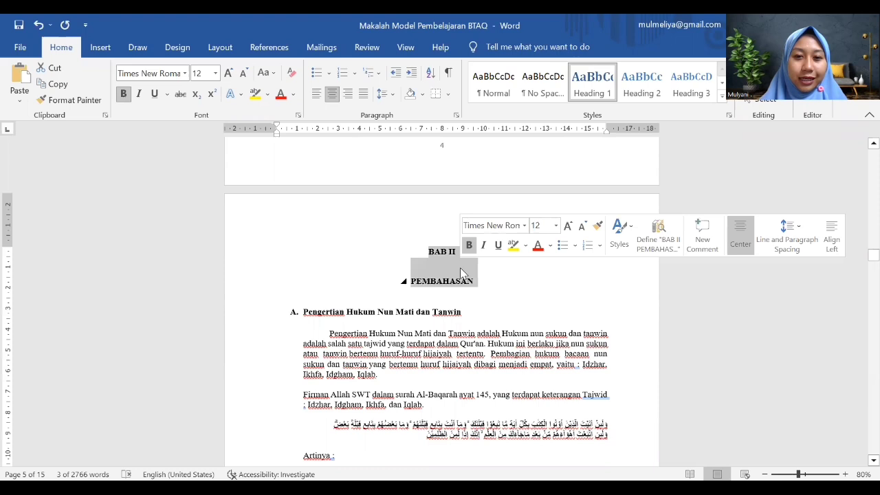
left_click(586, 88)
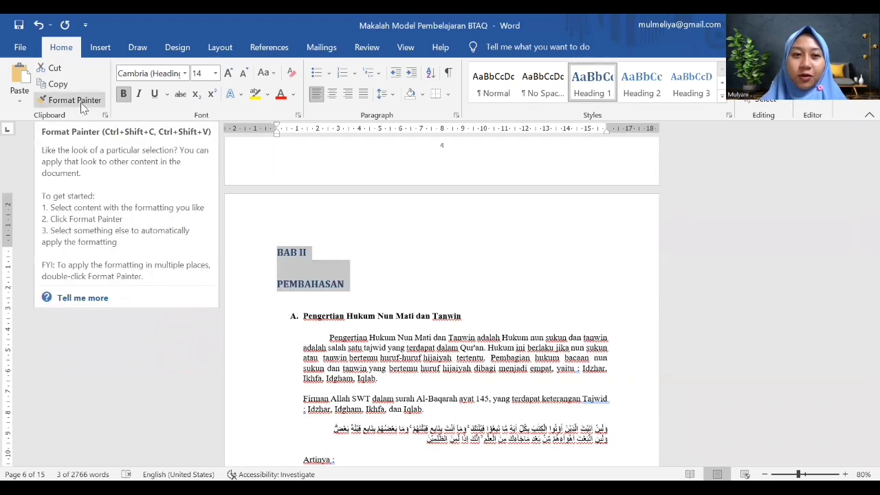
left_click(334, 93)
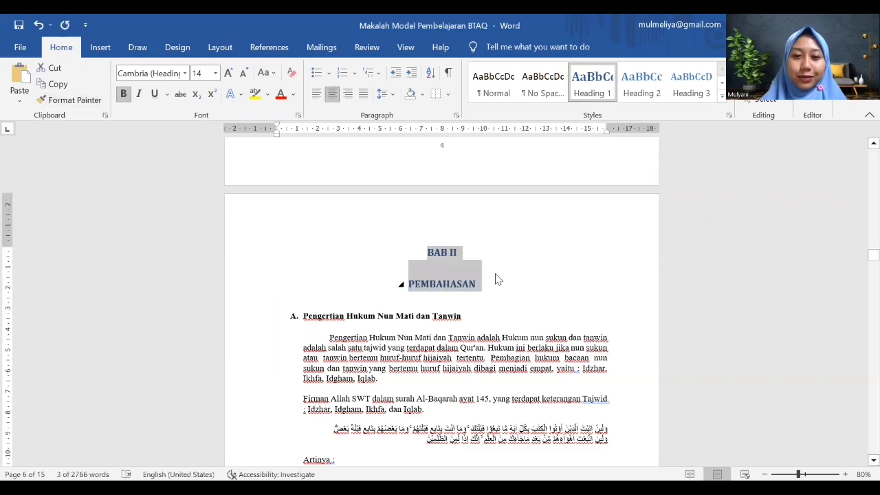
Apply the Heading 1 style to the BAB III and PENUTUPAN title lines and centre them
scroll(496, 275, "down", 10)
scroll(495, 275, "down", 15)
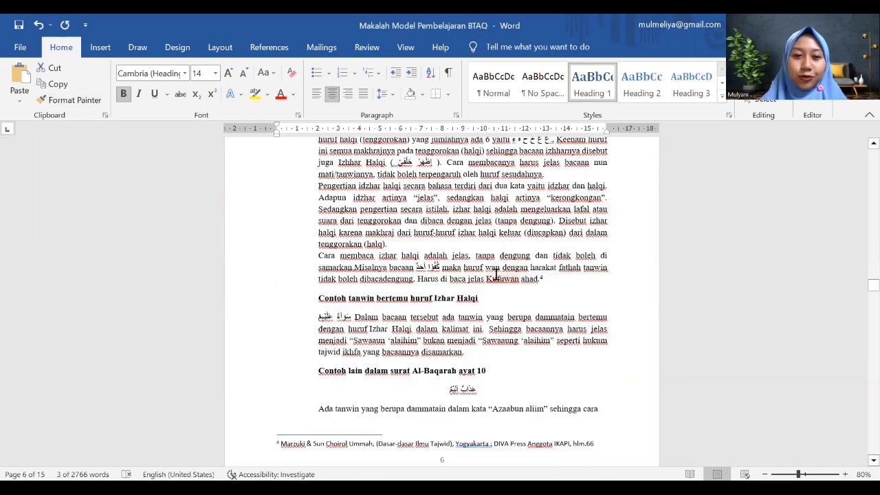
scroll(496, 275, "down", 15)
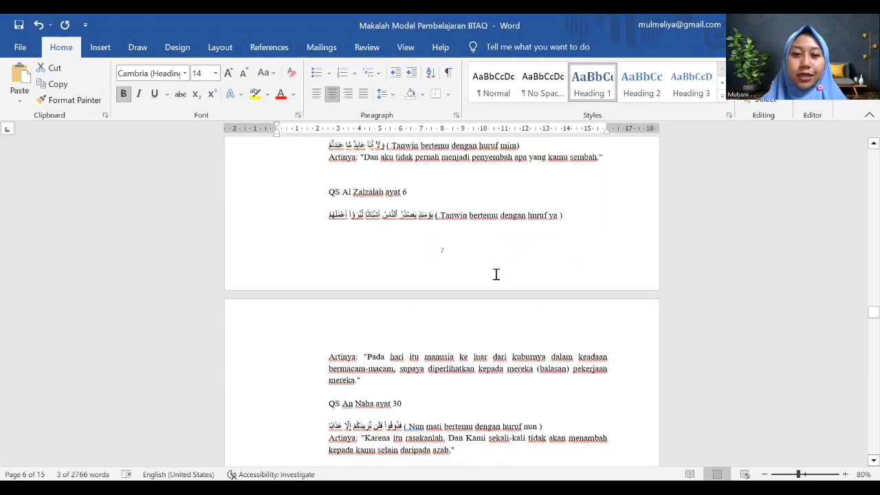
scroll(496, 275, "down", 15)
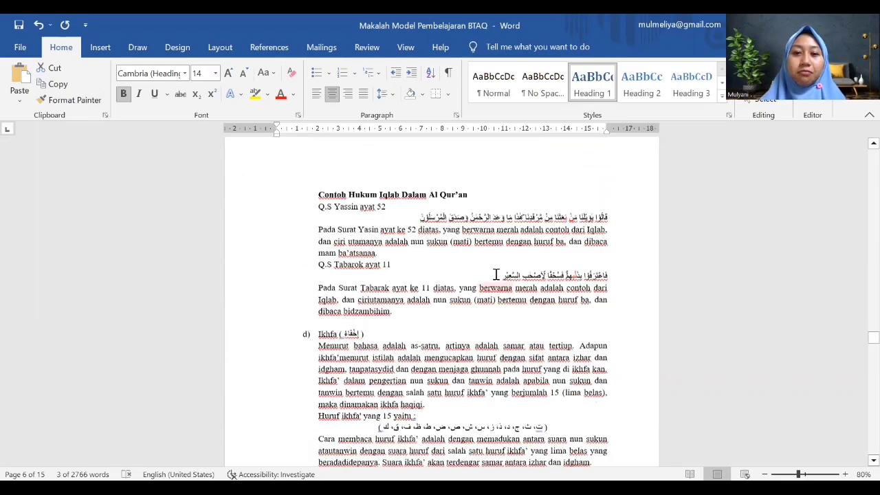
scroll(496, 274, "down", 10)
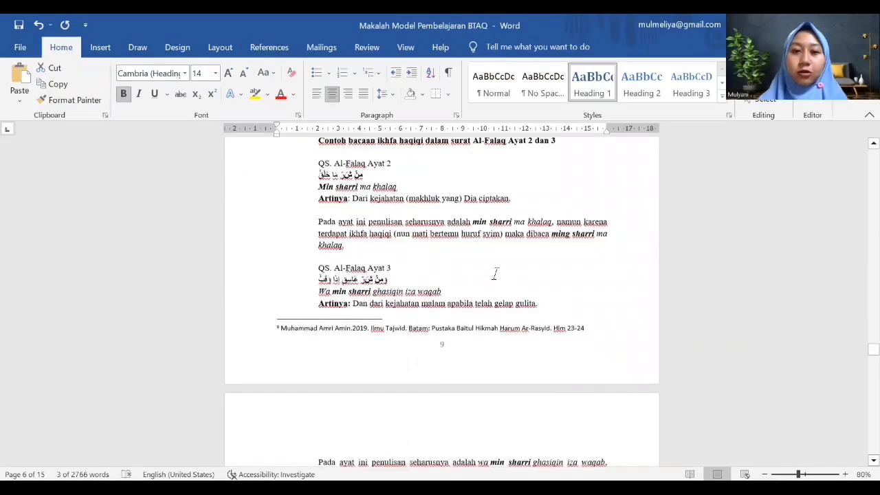
scroll(496, 275, "down", 12)
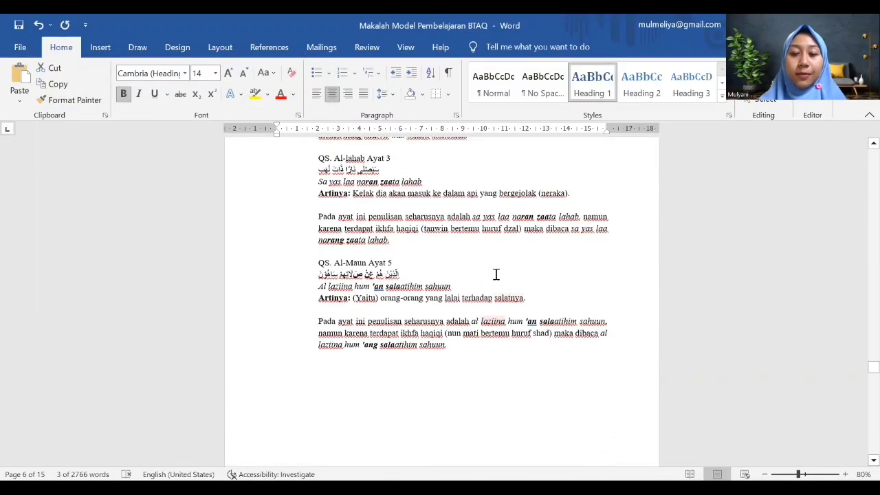
scroll(494, 274, "down", 4)
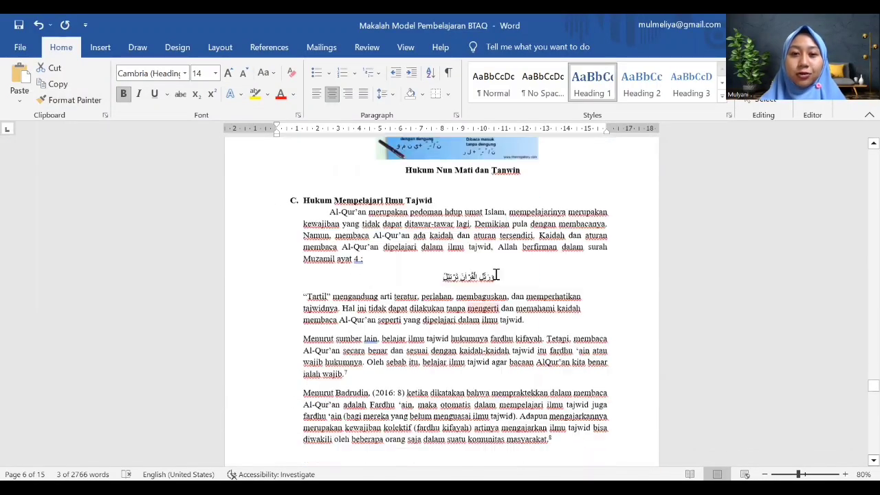
scroll(496, 274, "down", 15)
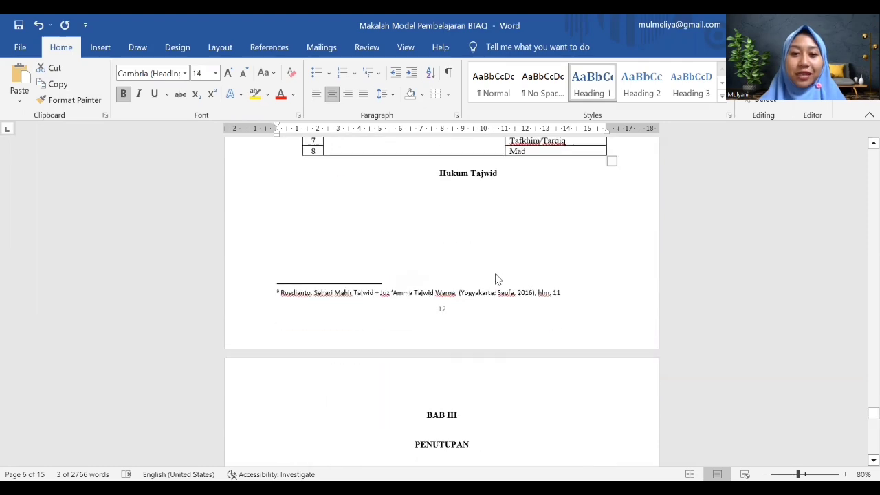
scroll(491, 272, "down", 1)
left_click_drag(427, 207, 469, 235)
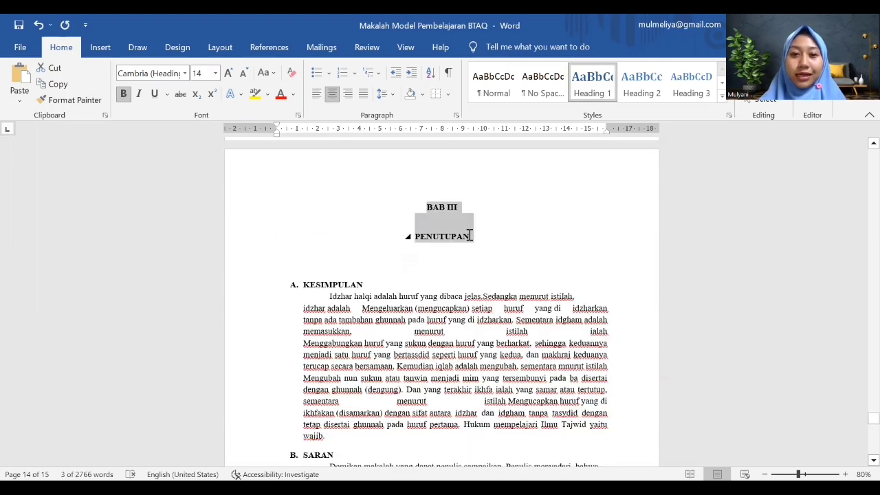
left_click(597, 94)
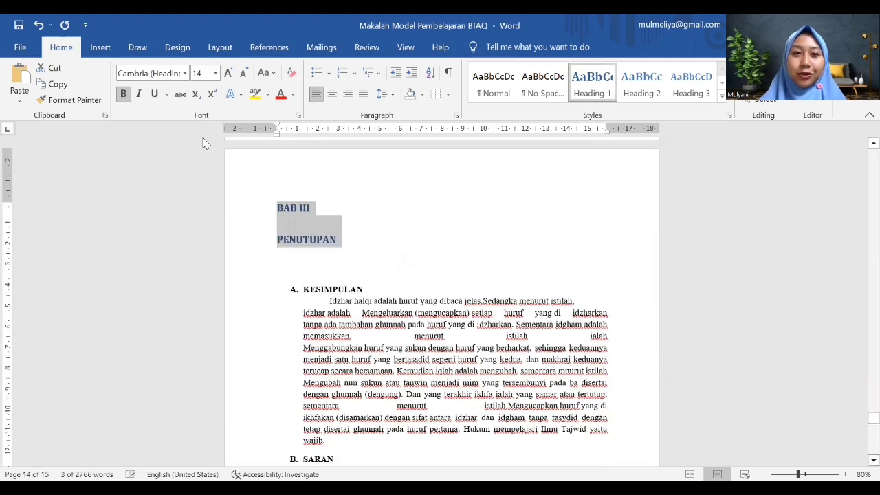
left_click(81, 102)
left_click(334, 95)
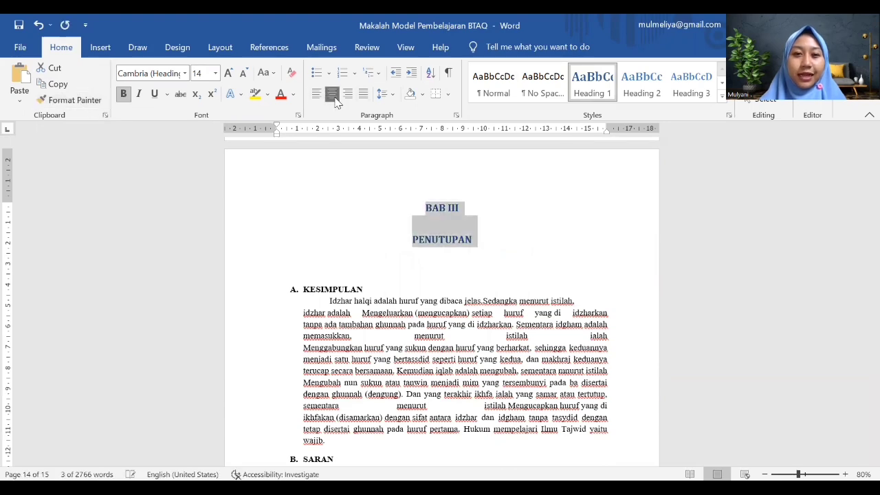
left_click(481, 238)
Apply the Heading 2 style to "Pengertian Hukum Nun Mati dan Tanwin" in BAB II and number it A
scroll(481, 238, "up", 5)
scroll(481, 239, "up", 15)
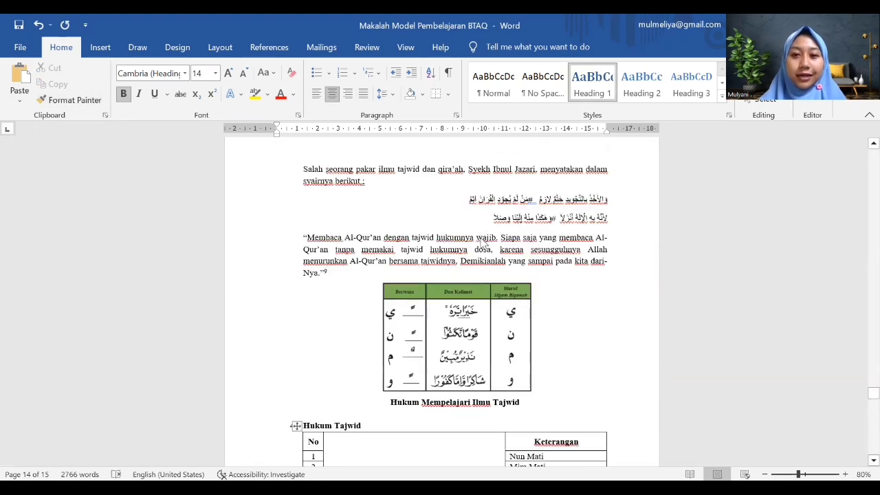
scroll(481, 239, "up", 5)
scroll(482, 239, "up", 10)
scroll(481, 238, "down", 5)
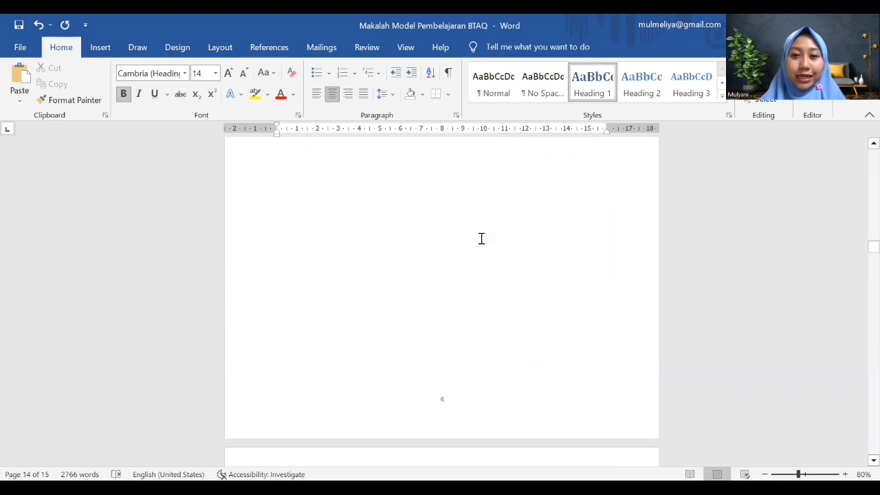
scroll(481, 238, "down", 5)
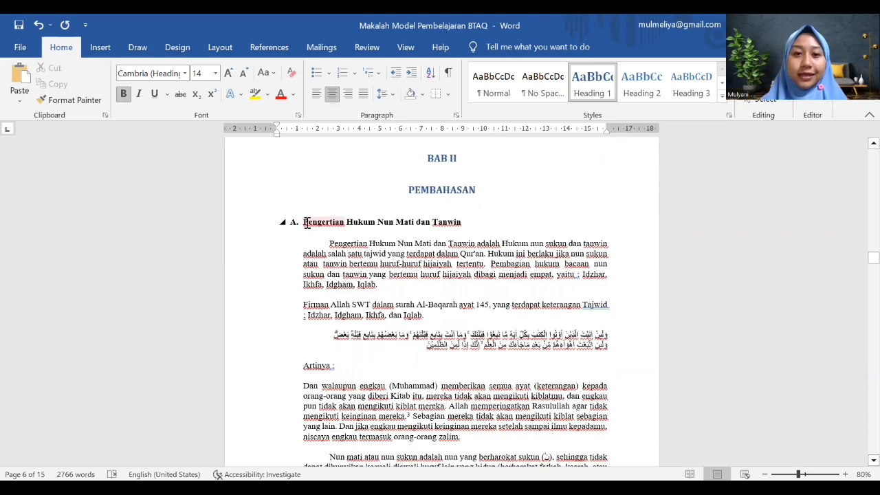
left_click_drag(344, 219, 466, 221)
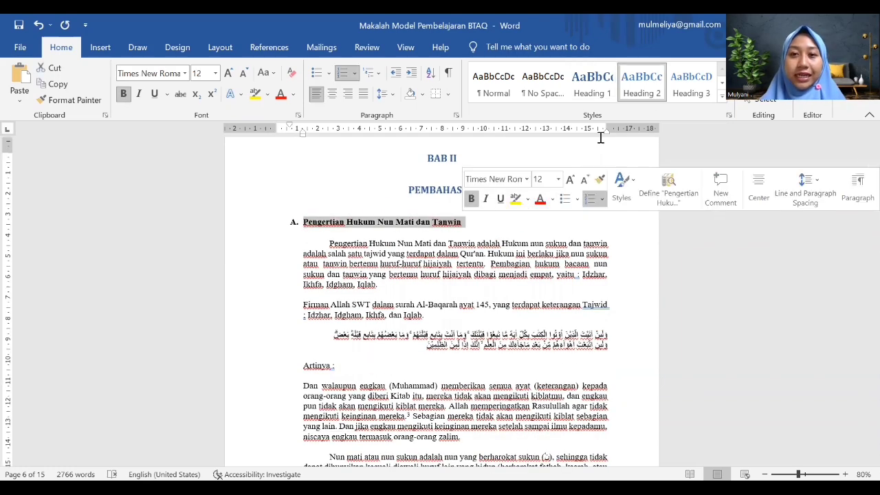
left_click(639, 91)
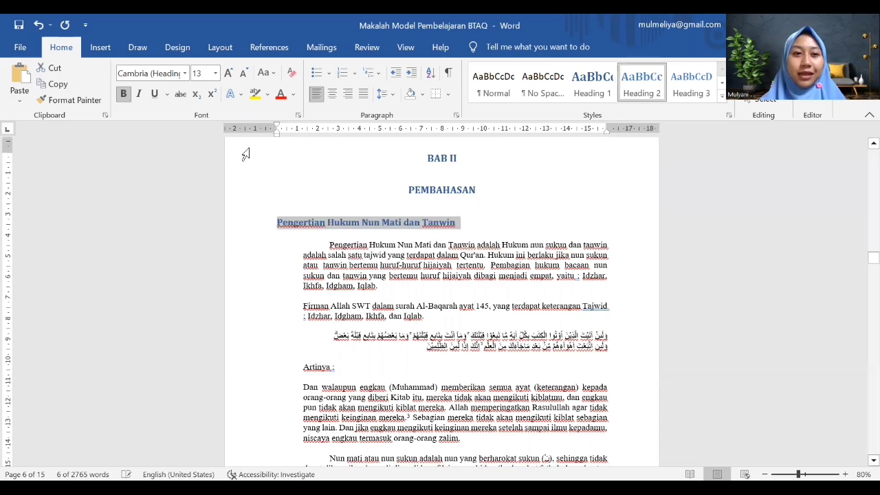
left_click(71, 101)
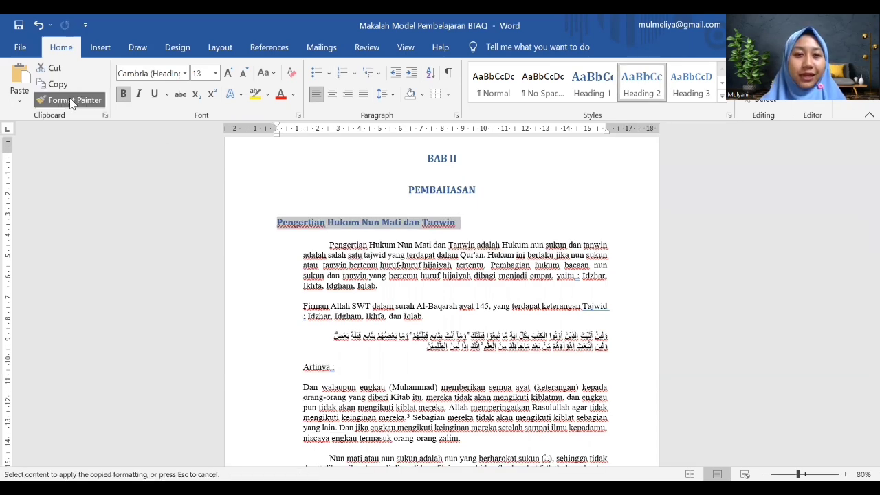
left_click(279, 231)
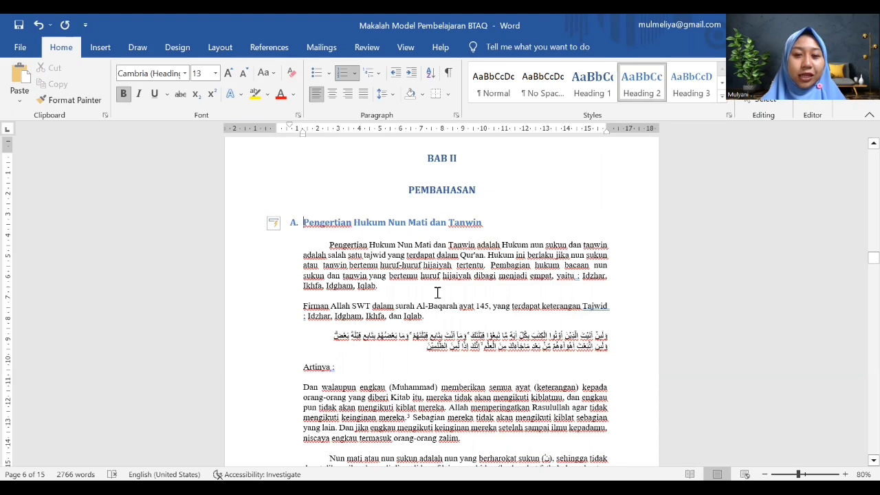
Apply the Heading 2 style to "Jumlah Hukum Nun mati dan Tanwin" in BAB II and number it B
scroll(438, 293, "down", 15)
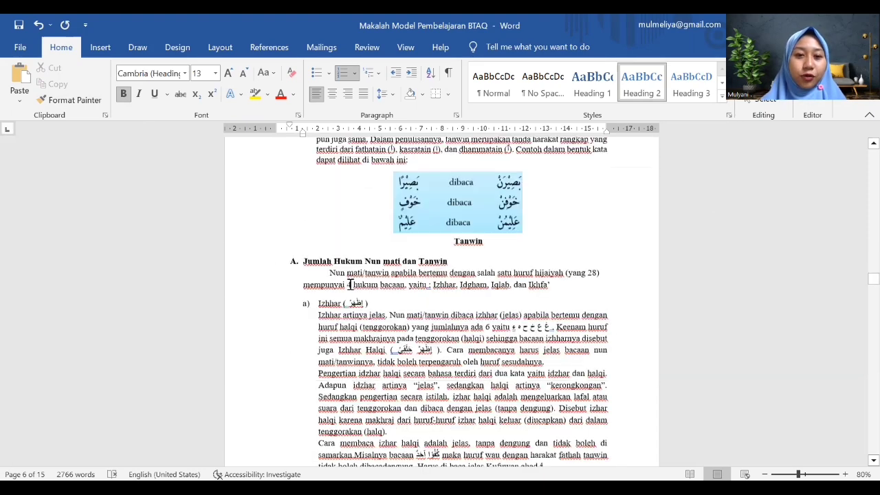
left_click_drag(304, 263, 432, 259)
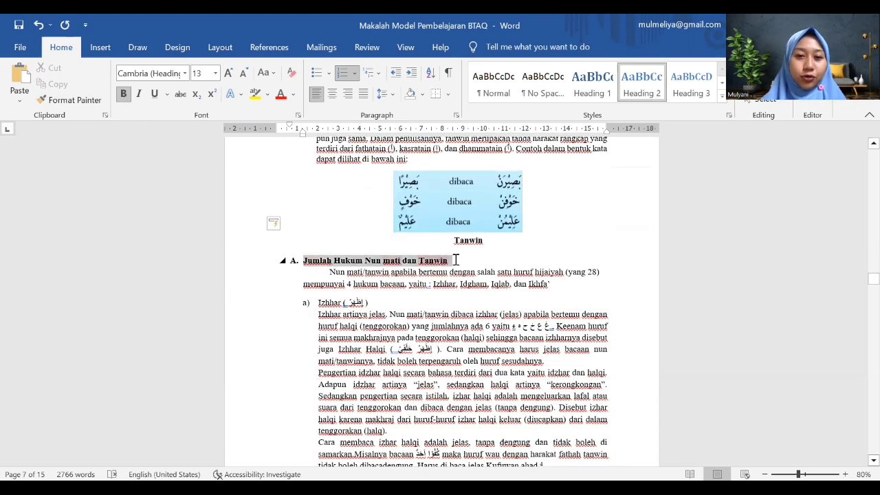
left_click(639, 90)
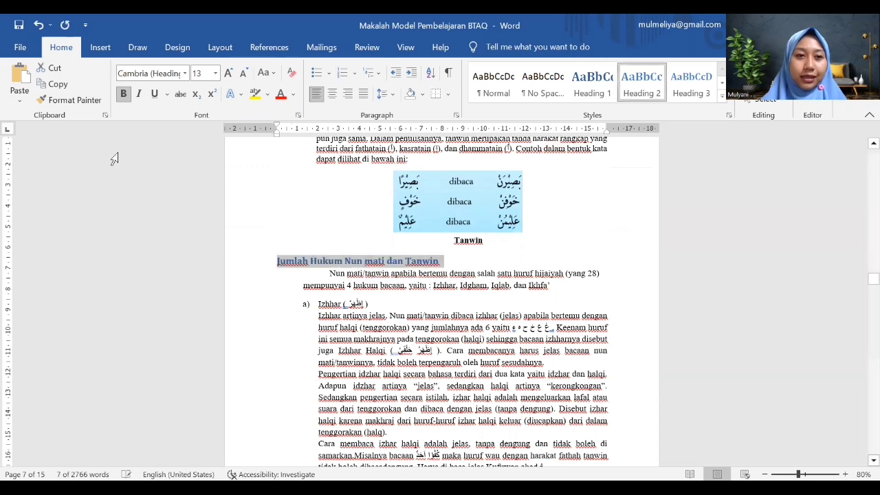
left_click(277, 262)
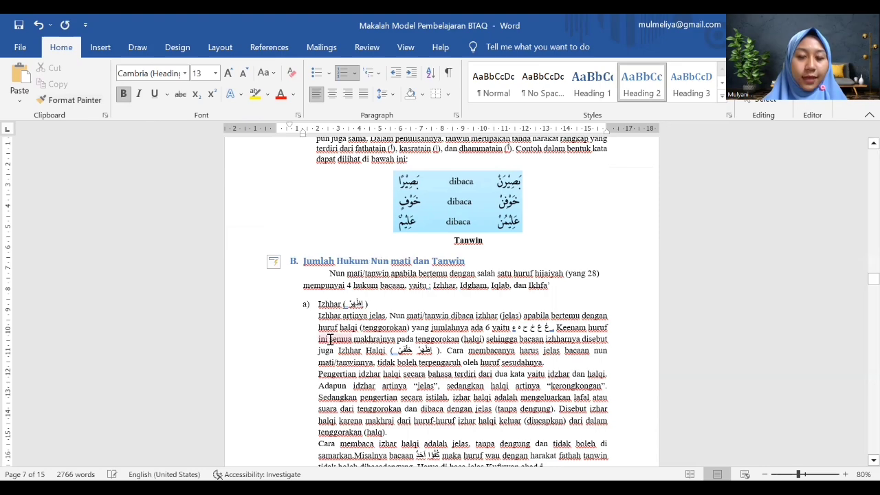
Apply the Heading 2 style to "Hukum Mempelajari Ilmu Tajwid" in BAB II and number it C
scroll(330, 339, "down", 15)
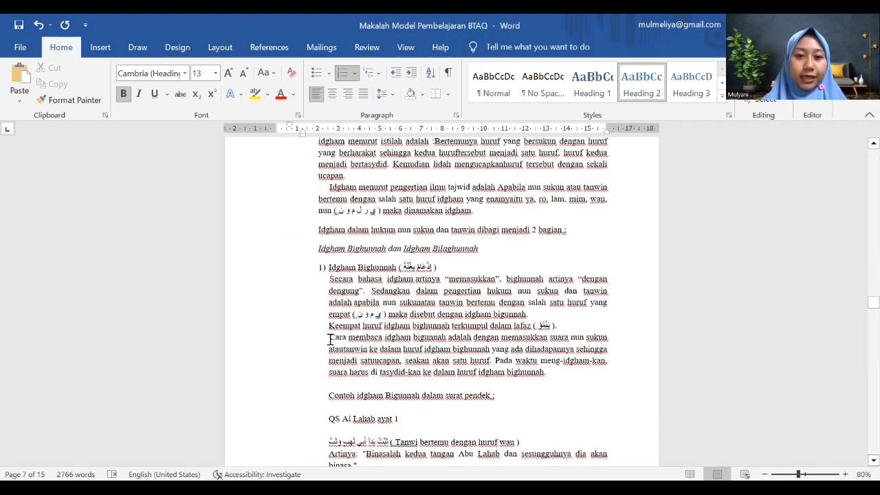
scroll(330, 339, "down", 15)
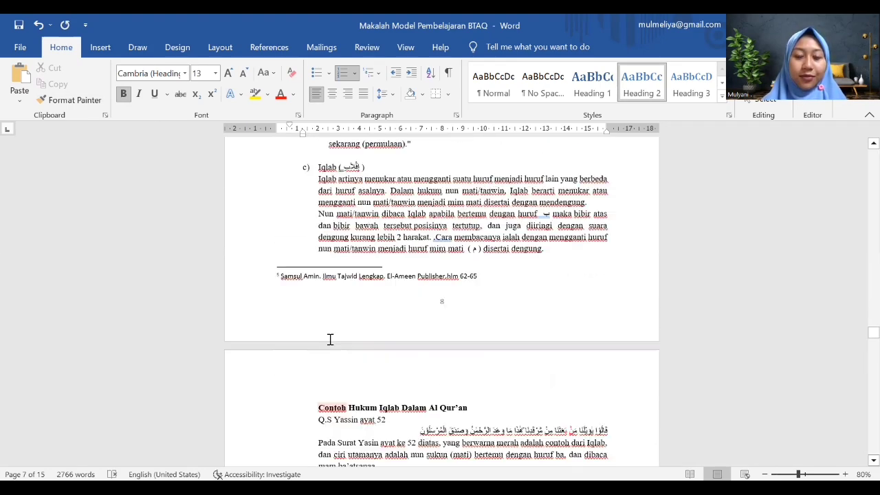
scroll(330, 339, "down", 15)
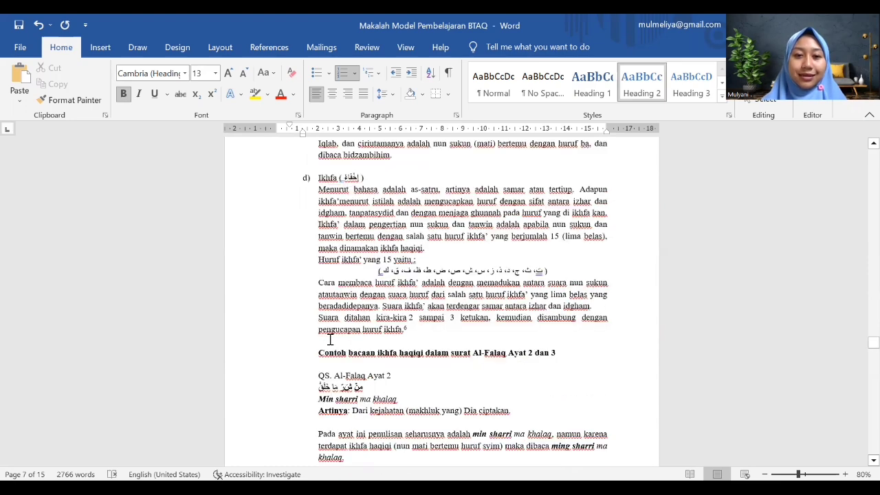
scroll(330, 345, "down", 15)
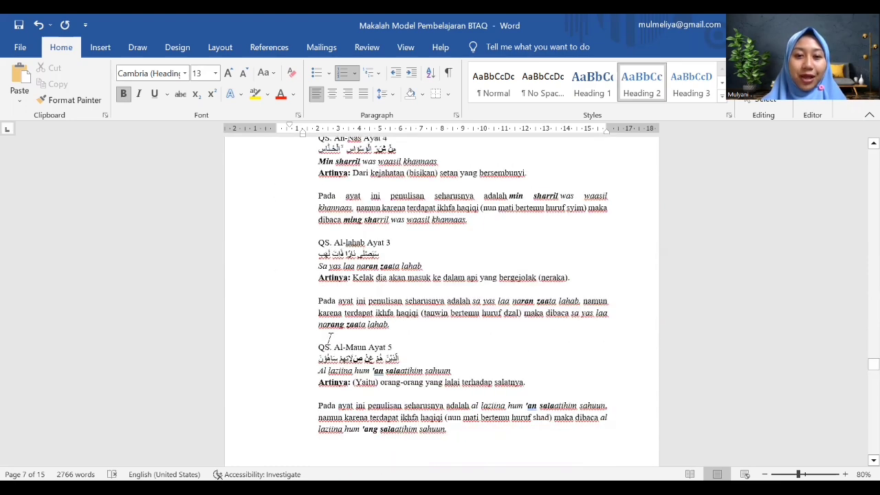
scroll(330, 345, "down", 8)
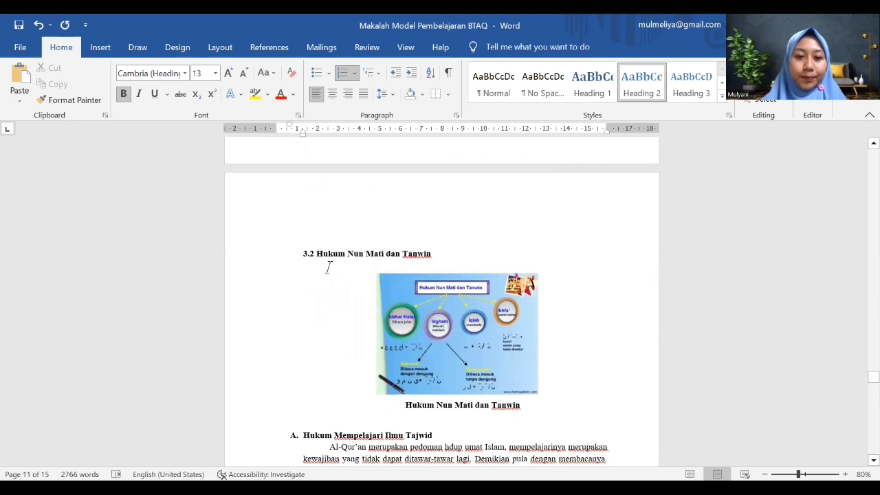
scroll(320, 255, "down", 3)
left_click_drag(329, 331, 433, 333)
left_click(636, 99)
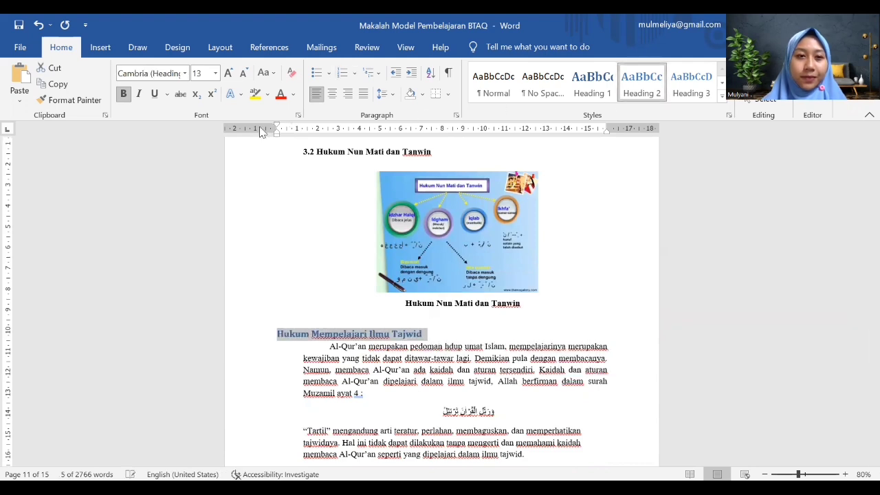
left_click(72, 100)
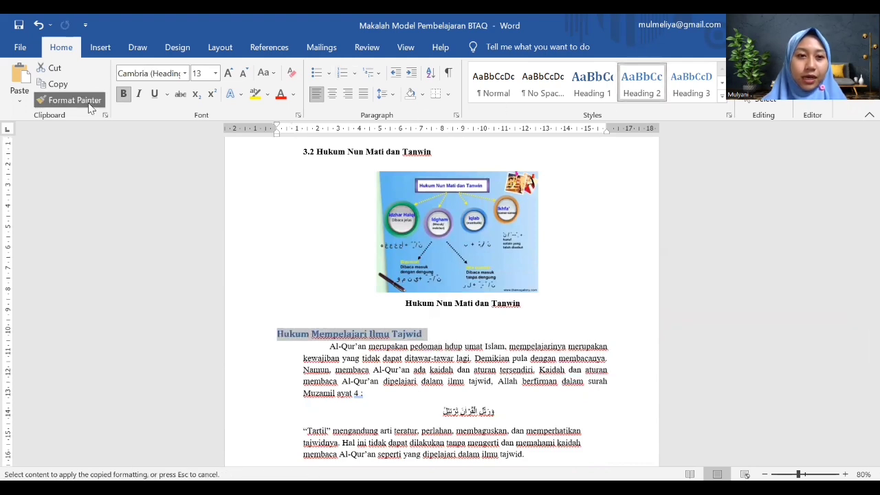
left_click(278, 337)
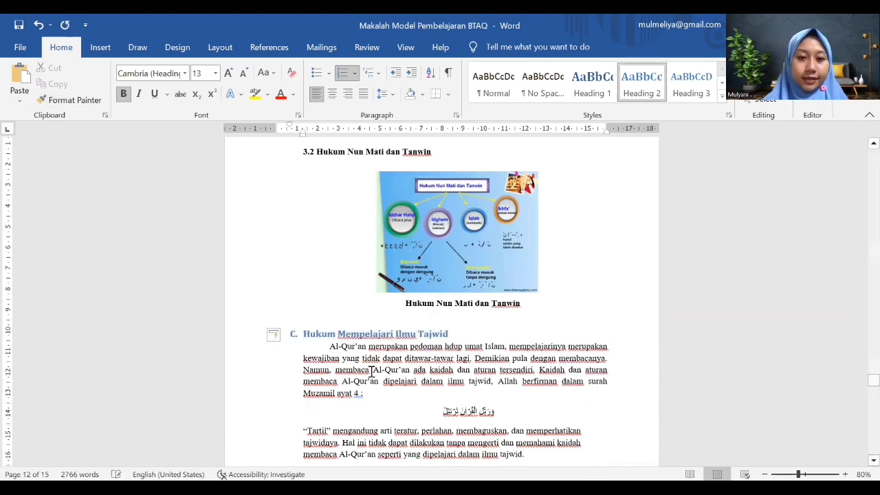
Apply the Heading 2 style to "KESIMPULAN" in BAB III and number it A
scroll(384, 389, "down", 15)
scroll(385, 389, "down", 15)
scroll(384, 389, "down", 3)
left_click(315, 161)
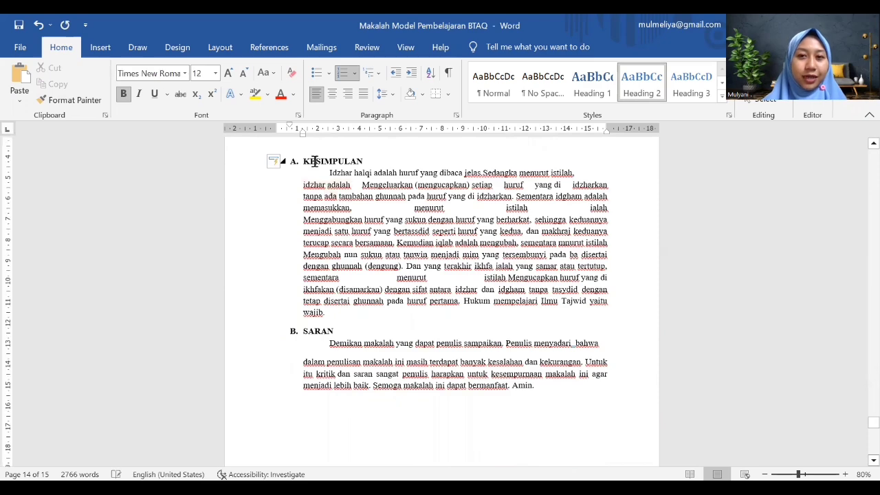
left_click_drag(307, 163, 355, 163)
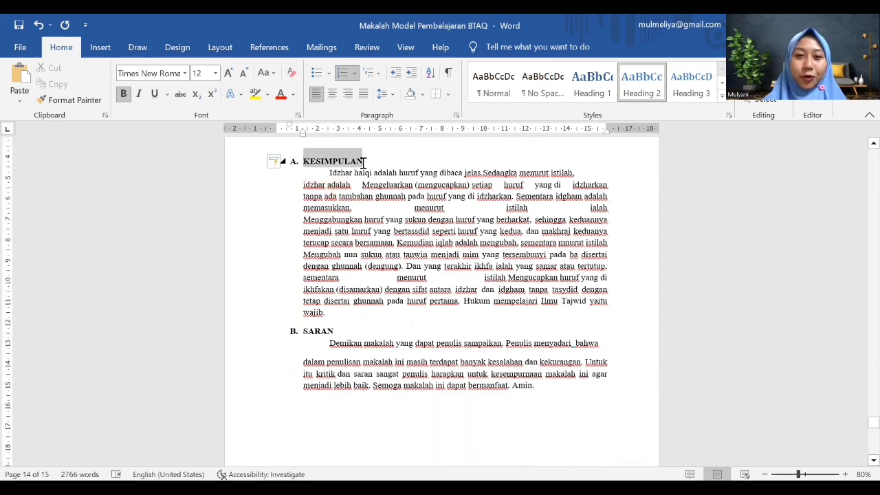
scroll(363, 163, "up", 2)
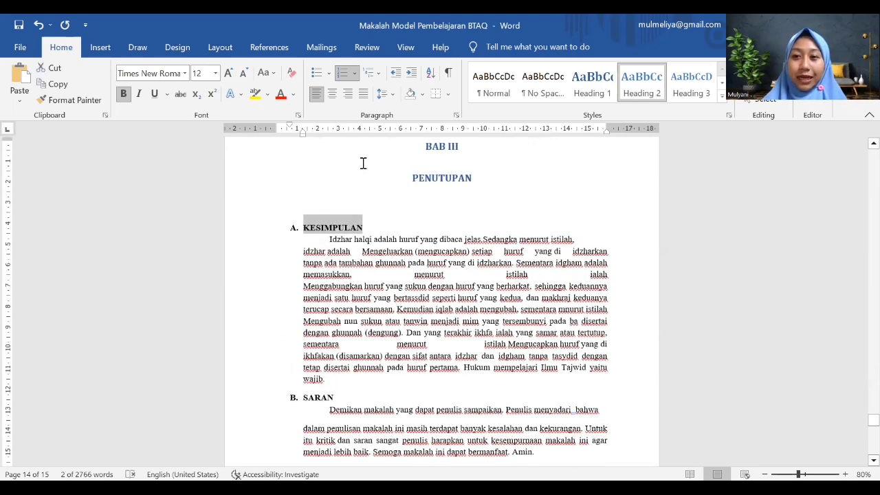
left_click(641, 85)
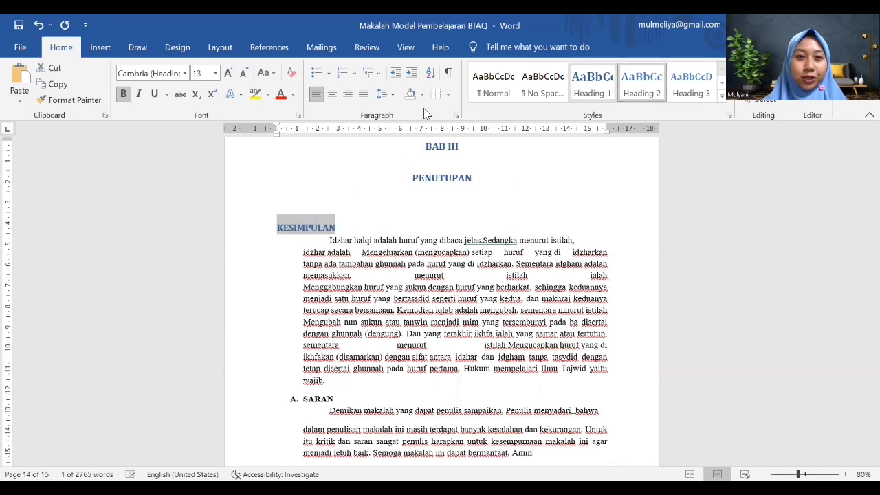
left_click(69, 100)
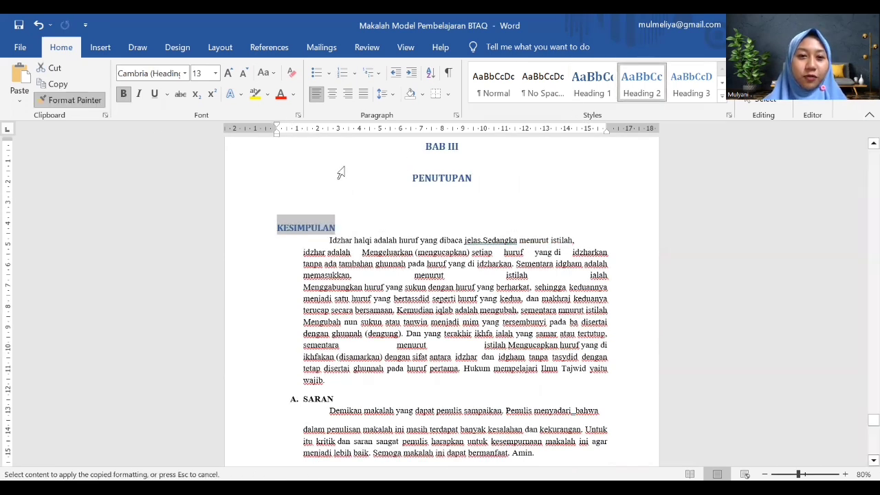
left_click(280, 227)
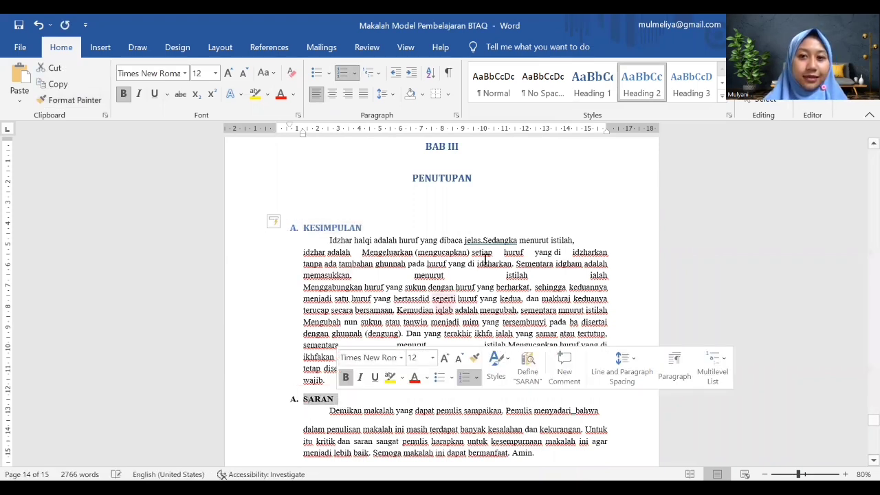
Apply the Heading 2 style to "SARAN" in BAB III and number it B
left_click(642, 92)
left_click(79, 104)
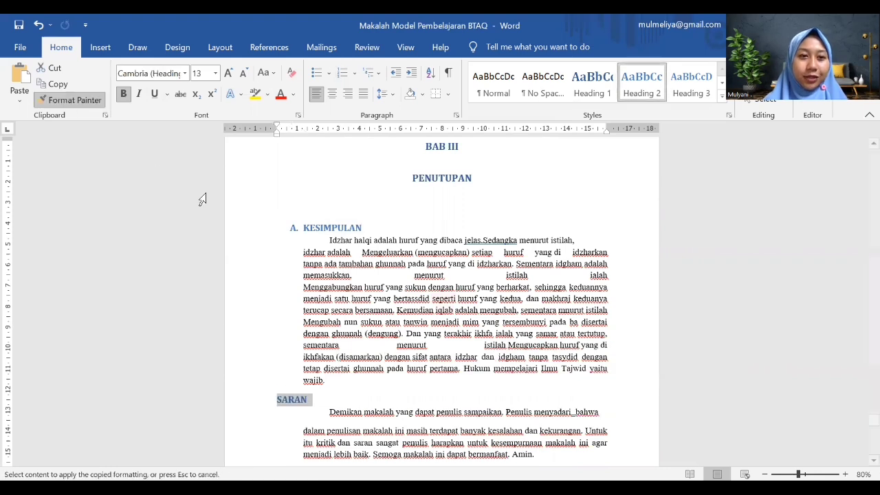
left_click(286, 404)
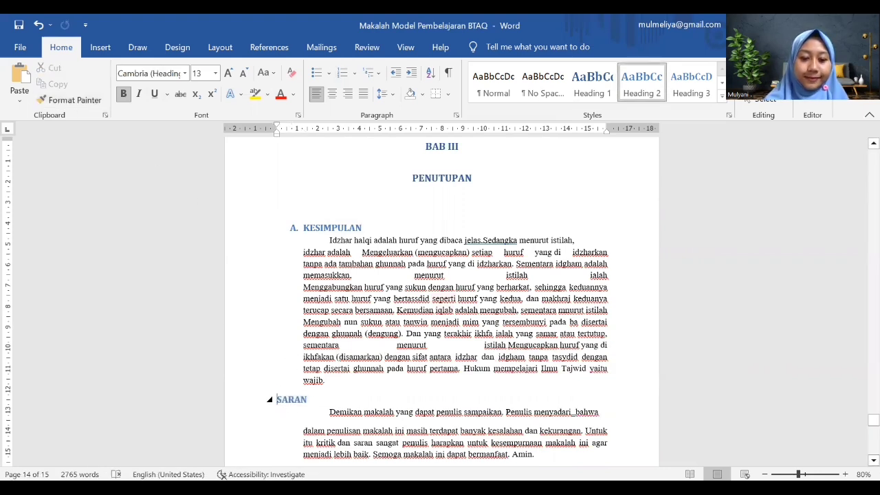
type("B.")
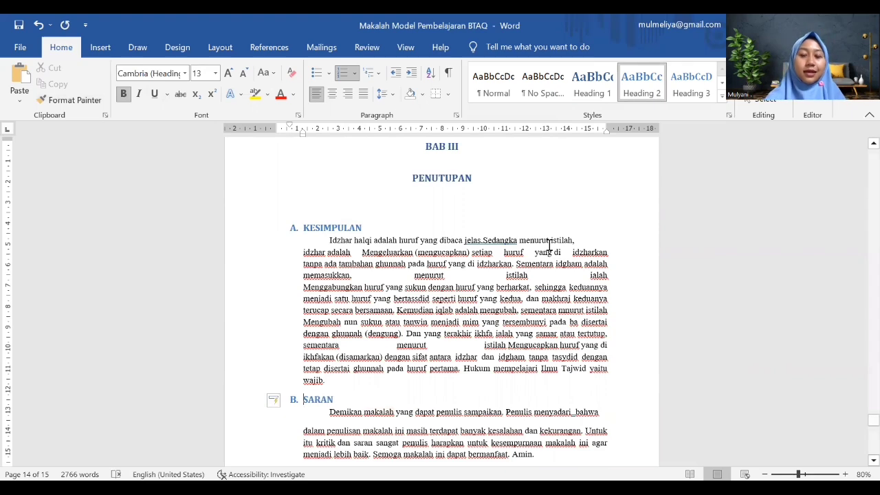
Insert the Automatic Table 2 table of contents below the DAFTAR ISI title
scroll(549, 245, "up", 20)
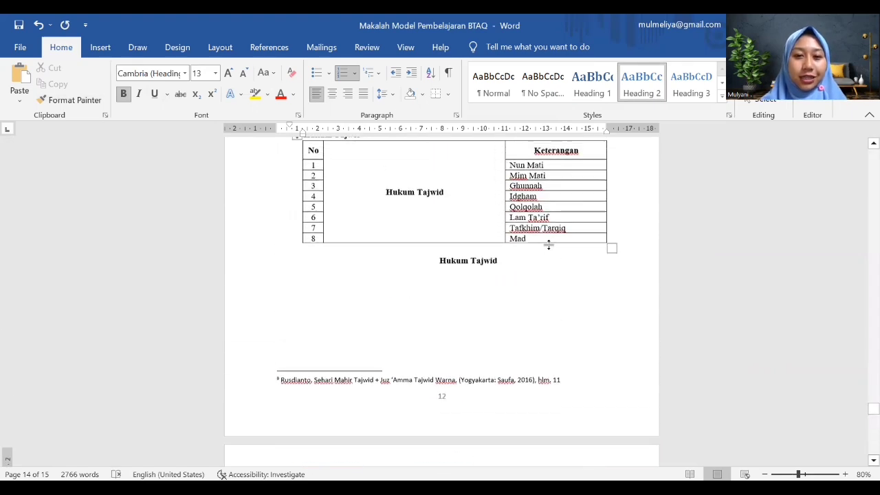
scroll(549, 245, "down", 10)
scroll(549, 245, "up", 3)
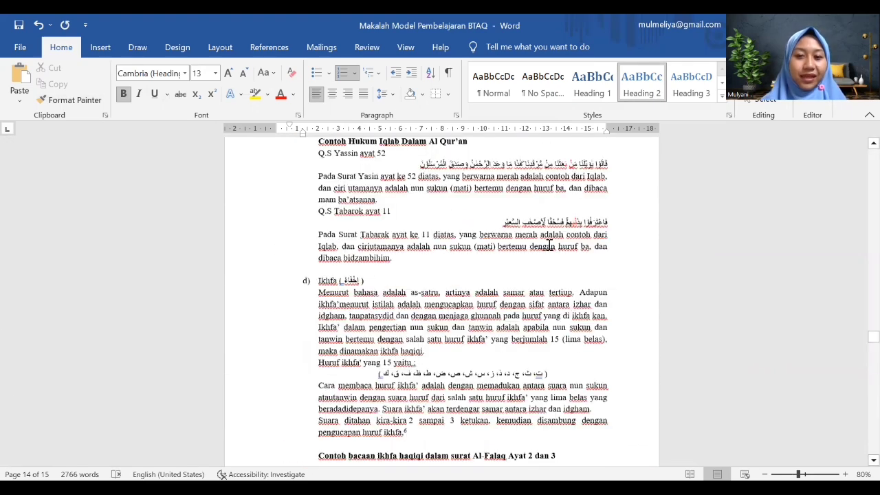
scroll(550, 245, "down", 3)
scroll(548, 244, "up", 10)
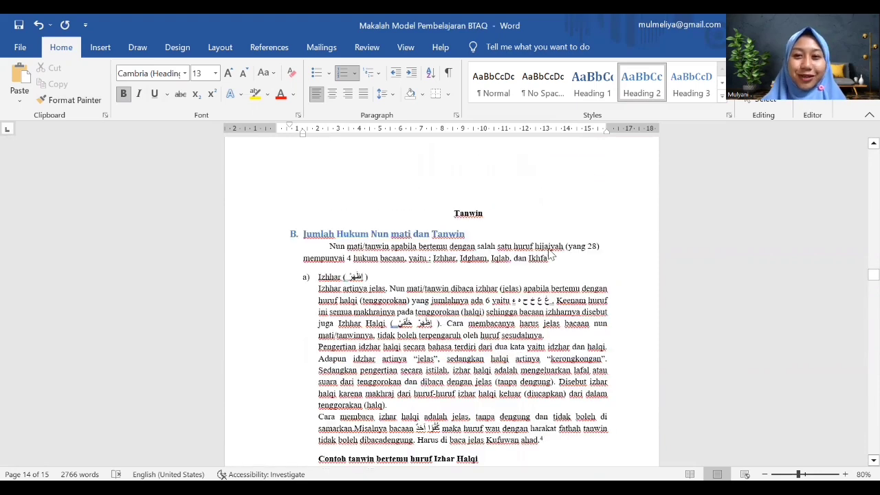
scroll(550, 254, "up", 20)
scroll(549, 249, "up", 20)
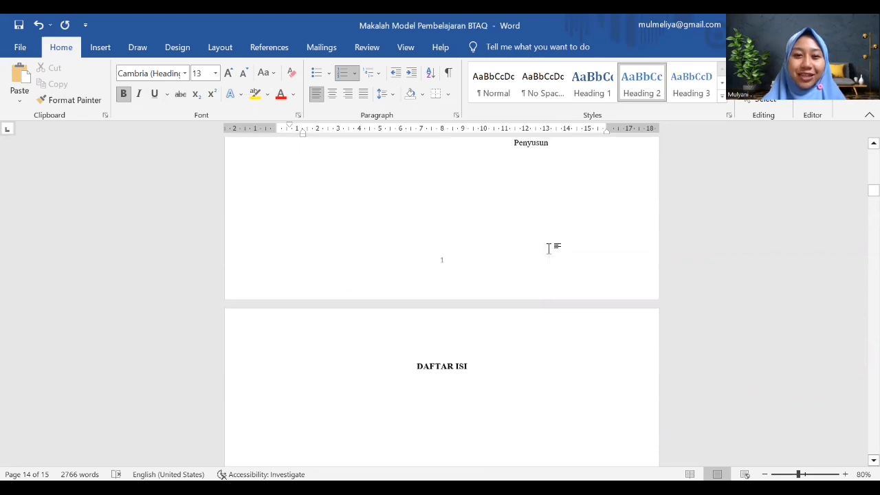
scroll(385, 262, "down", 2)
left_click(329, 277)
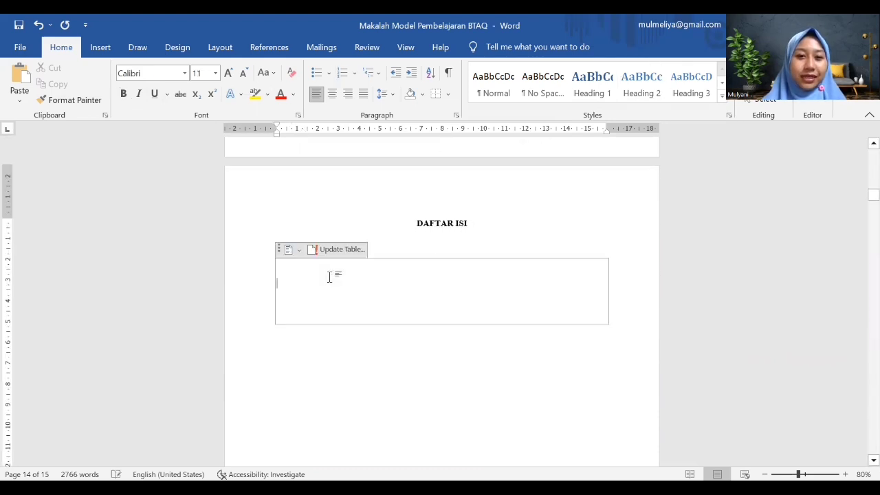
left_click(269, 46)
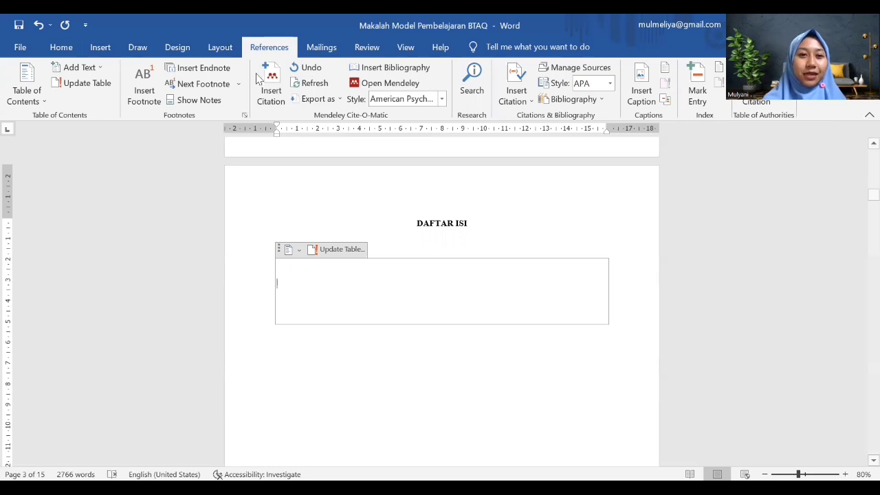
left_click(40, 105)
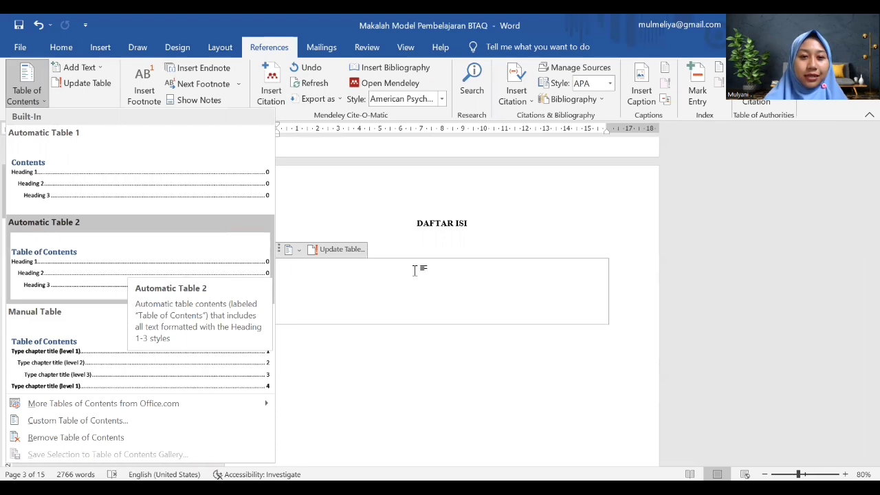
Delete the built-in "Table of Contents" title above the entries and check the generated list
scroll(415, 271, "up", 4)
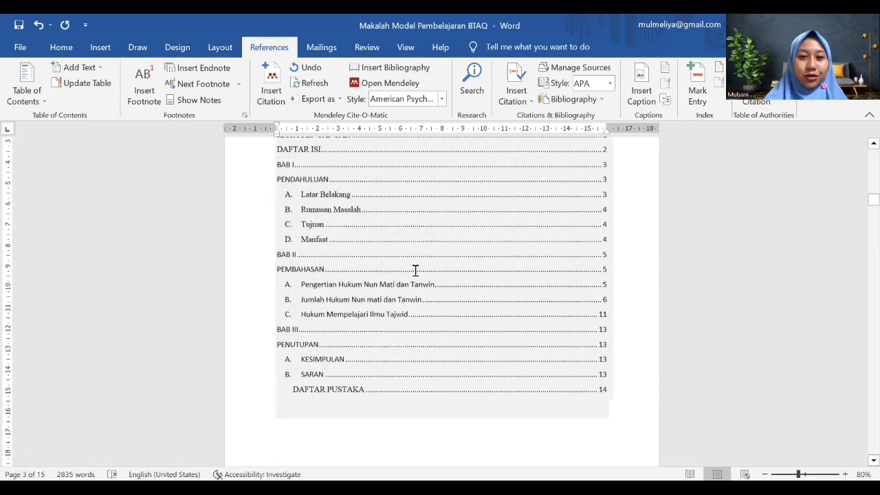
scroll(415, 271, "up", 3)
left_click_drag(363, 204, 279, 203)
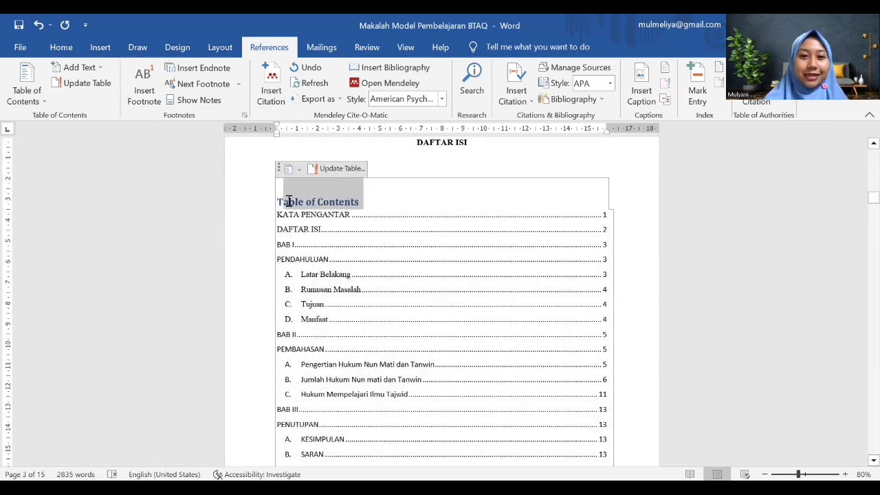
key("Delete")
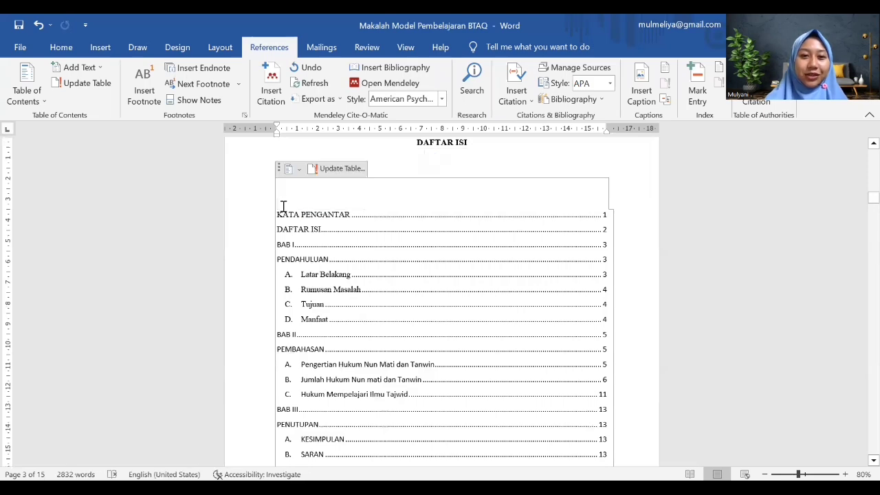
scroll(442, 206, "down", 4)
scroll(443, 206, "up", 4)
scroll(444, 206, "down", 5)
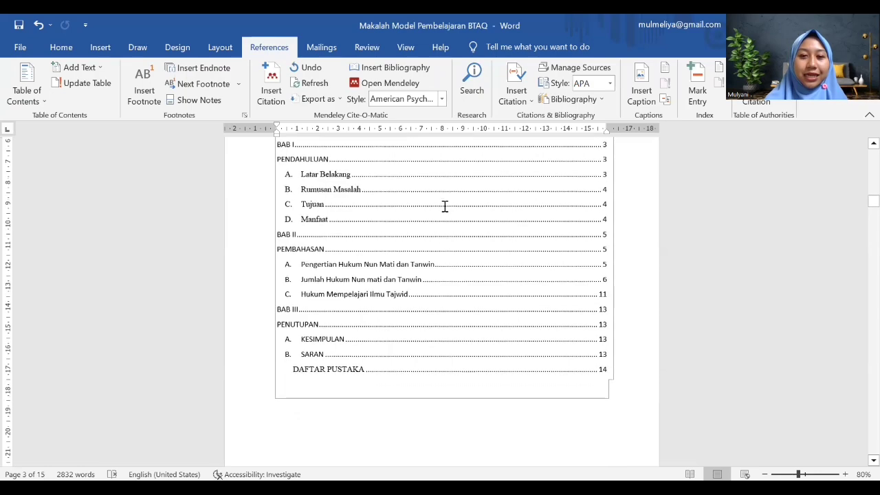
scroll(444, 206, "down", 1)
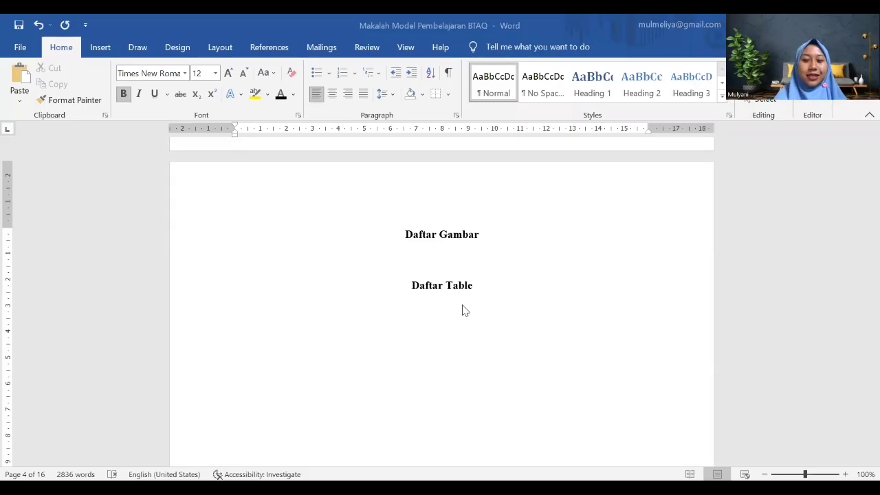
Look through the document from the Daftar Gambar page for the first image that needs a caption
scroll(463, 310, "down", 10)
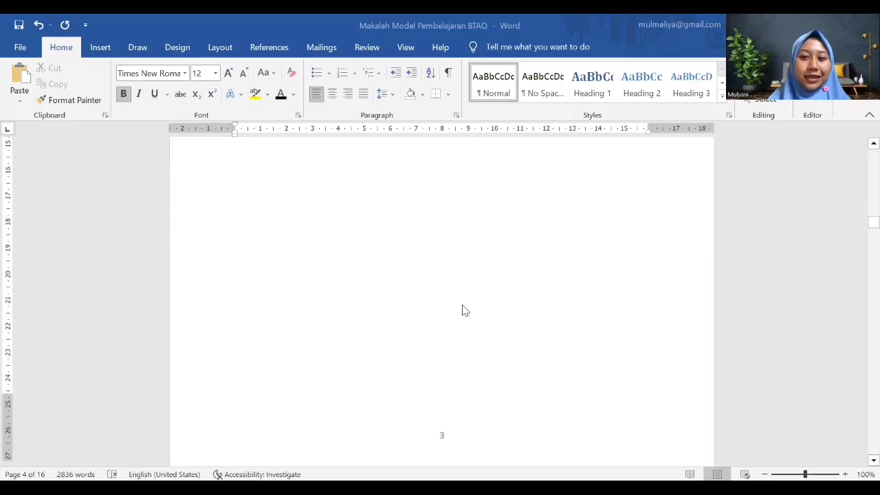
scroll(462, 310, "down", 5)
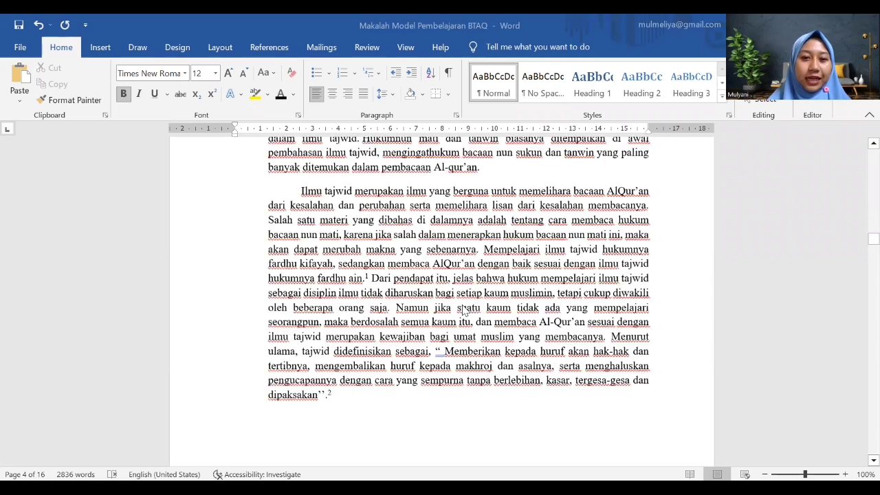
scroll(462, 310, "down", 5)
scroll(466, 311, "down", 3)
scroll(465, 311, "up", 20)
scroll(465, 310, "up", 5)
scroll(466, 311, "down", 10)
scroll(463, 311, "down", 15)
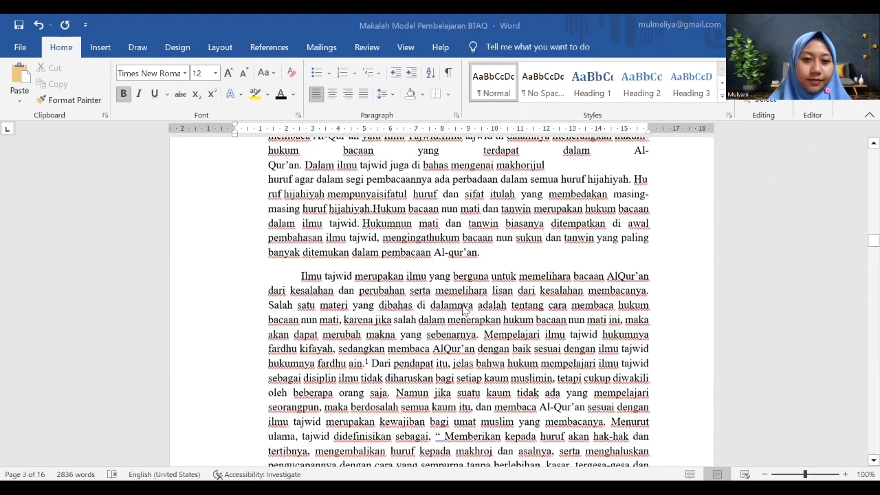
scroll(462, 311, "down", 15)
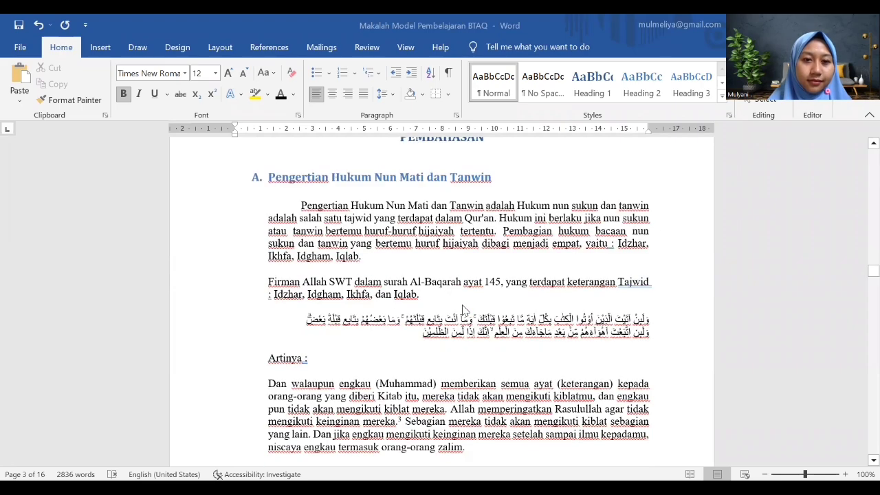
scroll(462, 311, "down", 15)
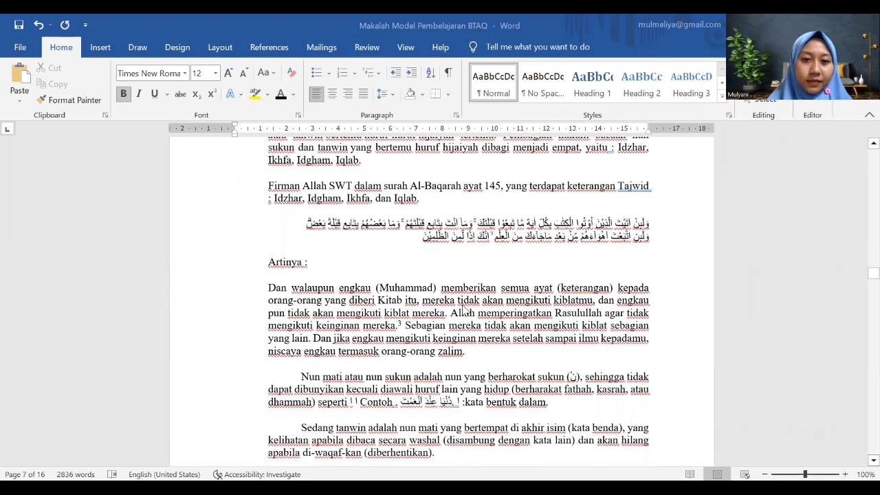
scroll(463, 310, "down", 5)
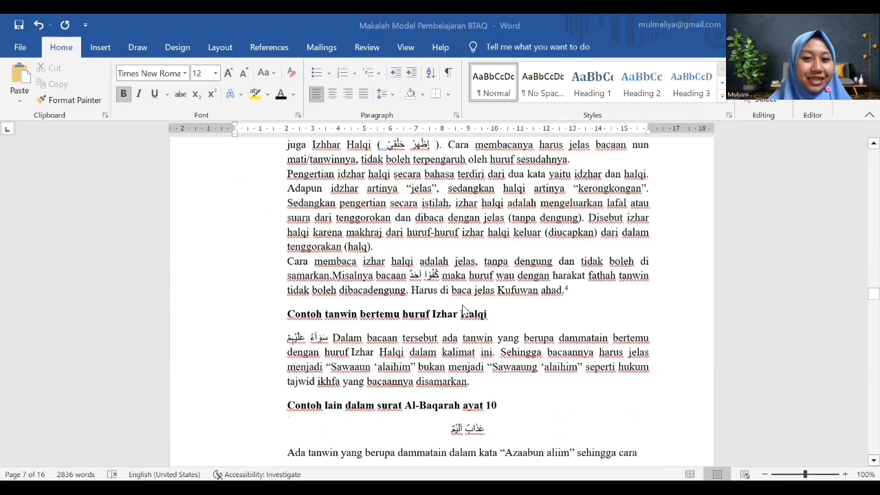
scroll(482, 237, "up", 7)
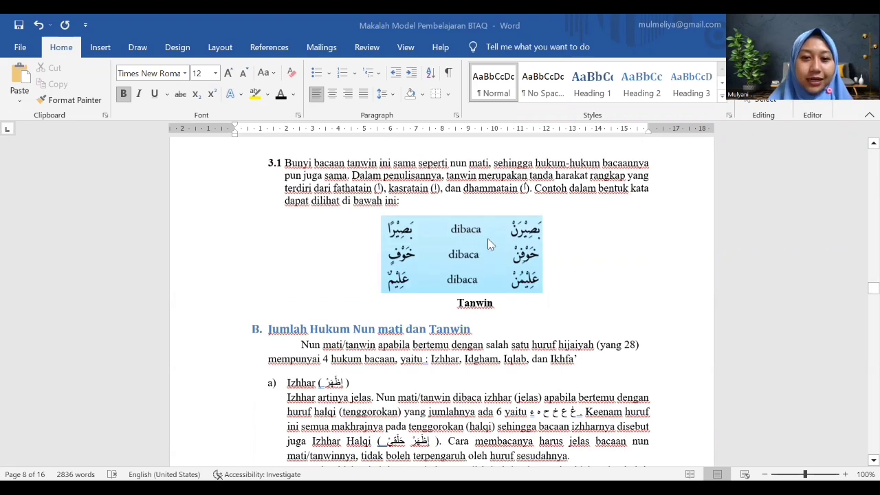
Start a caption in front of "Tanwin" under the section 3.1 image and create the new caption label "Gambar 3."
left_click(459, 304)
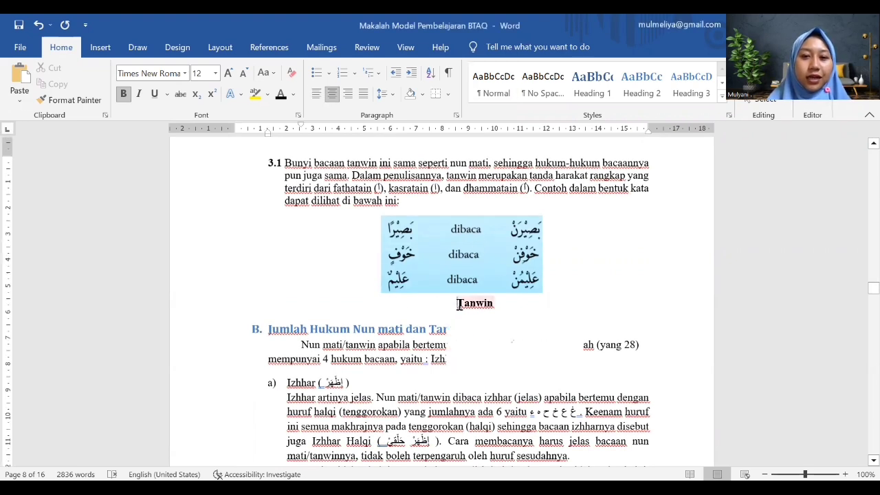
right_click(459, 304)
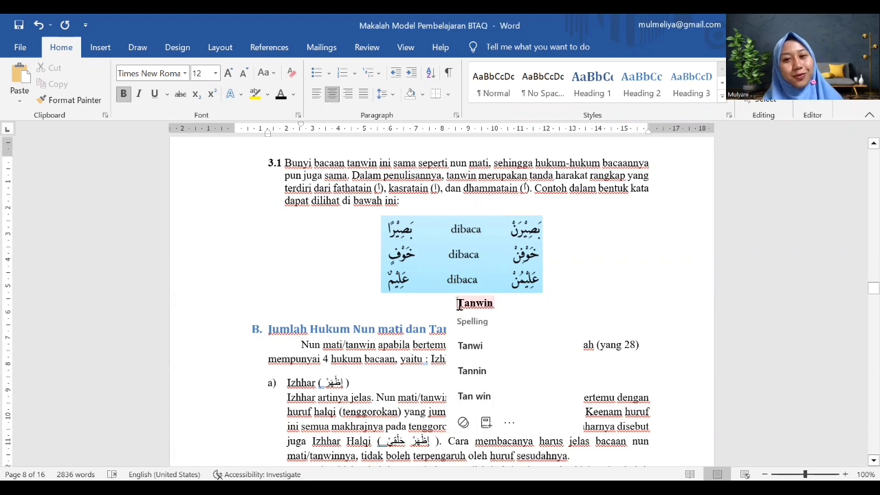
left_click(265, 47)
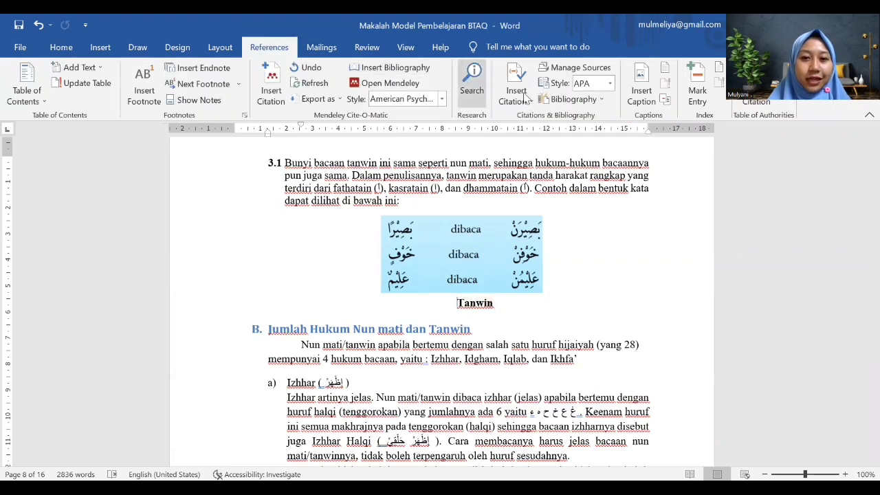
left_click(641, 96)
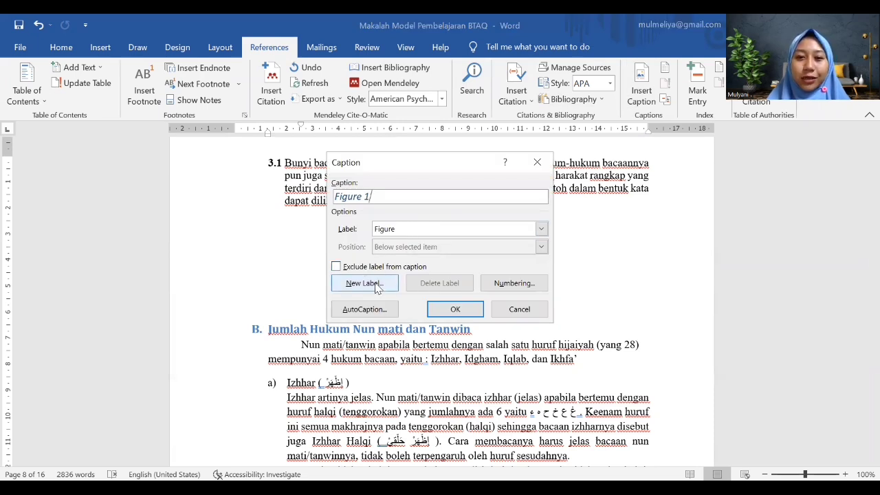
left_click(377, 286)
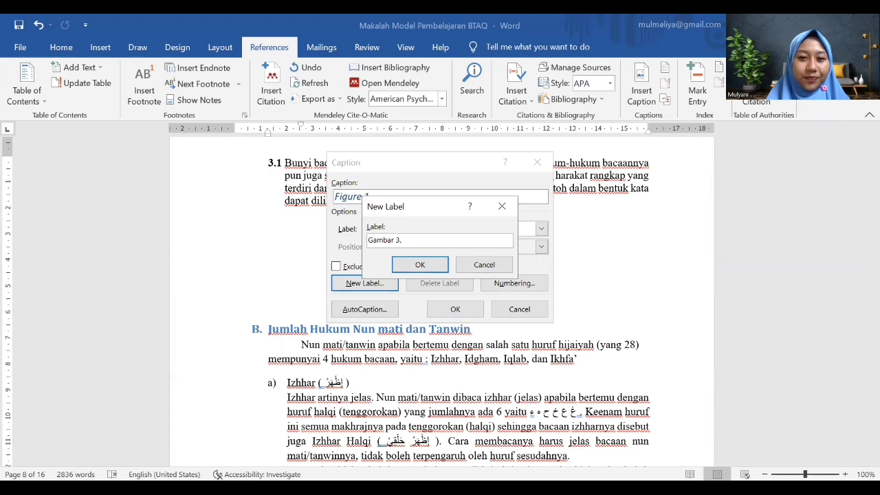
key("Return")
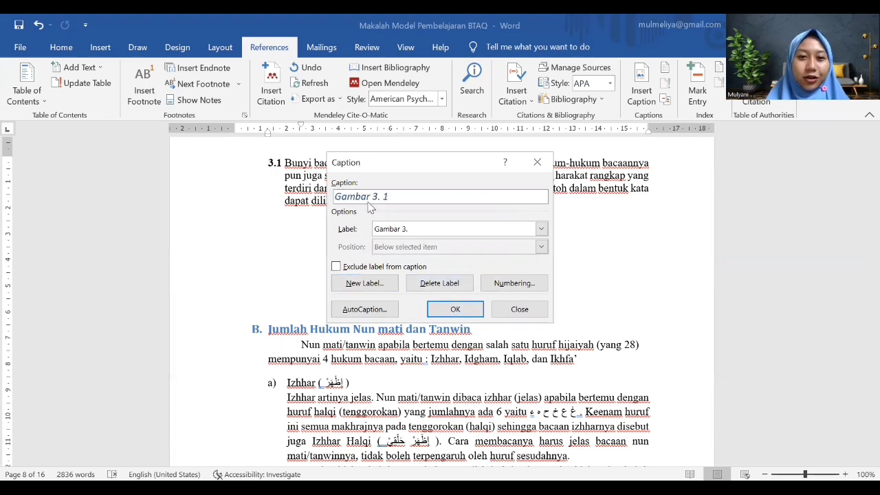
Insert the "Gambar 3. 1" caption with a colon before "Tanwin" and centre the line under the image
left_click(455, 311)
type(": Tanwin")
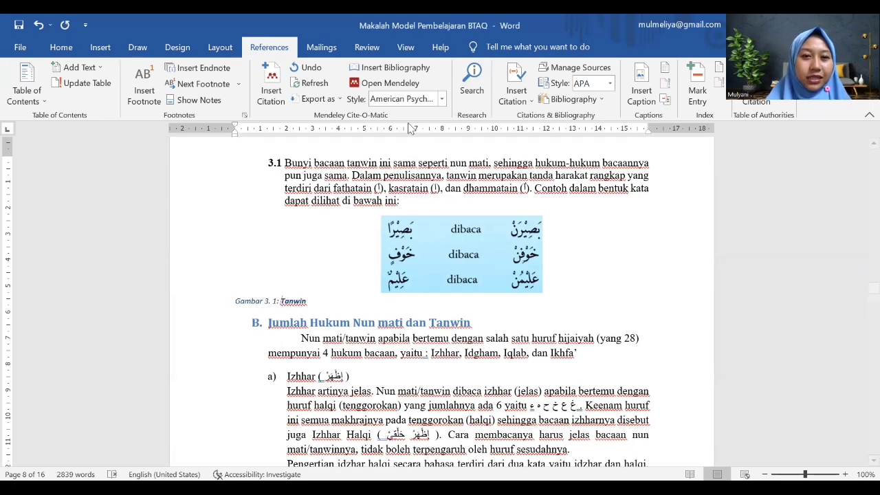
left_click(67, 46)
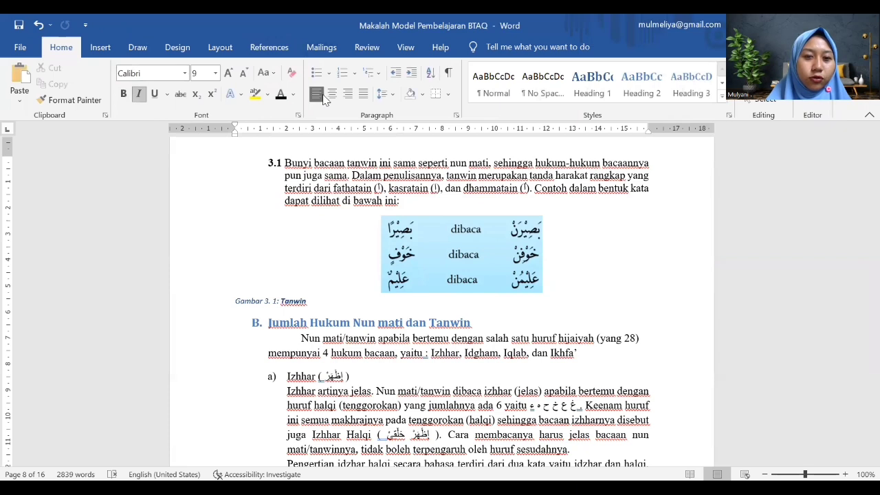
left_click(332, 94)
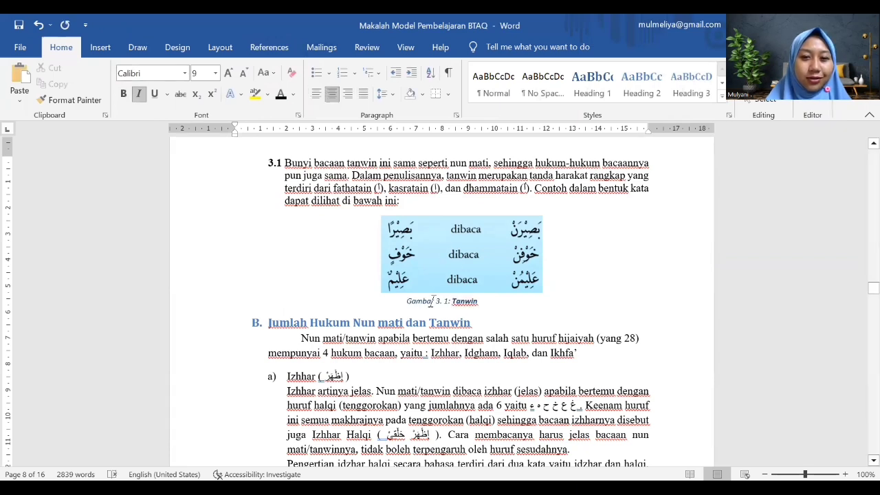
Format the word "Tanwin" in the Gambar 3. 1 caption as Times New Roman, size 12, without italics
right_click(461, 301)
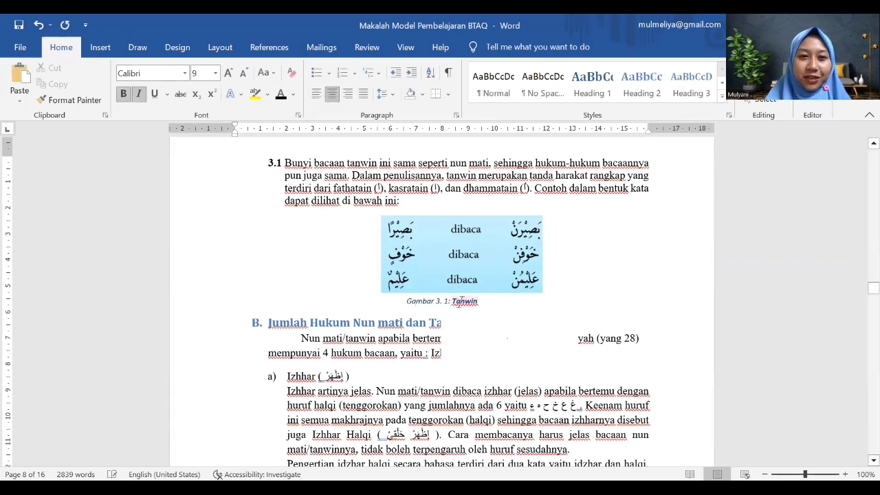
left_click(454, 300)
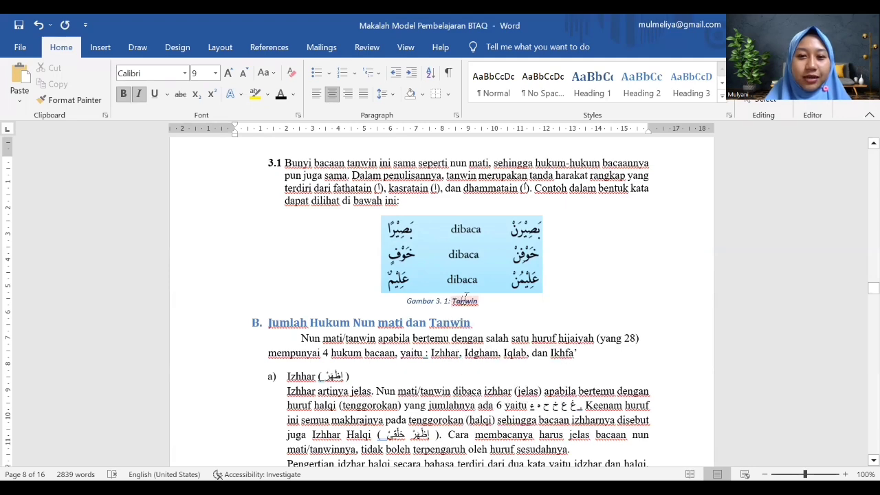
left_click_drag(453, 300, 477, 298)
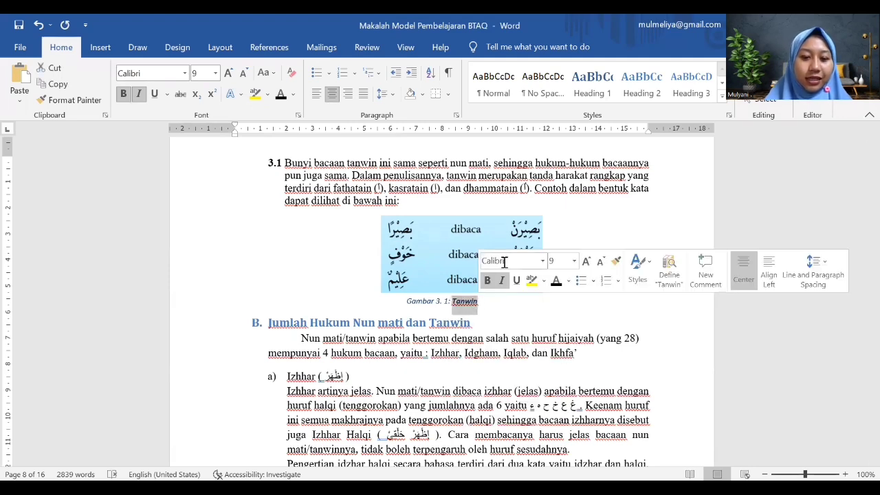
left_click(504, 262)
type("Ti")
key("Return")
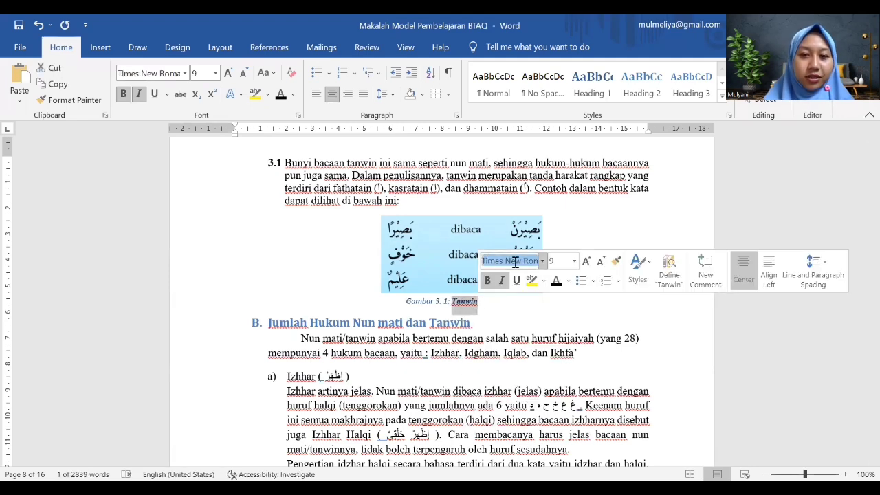
left_click(555, 261)
key("Return")
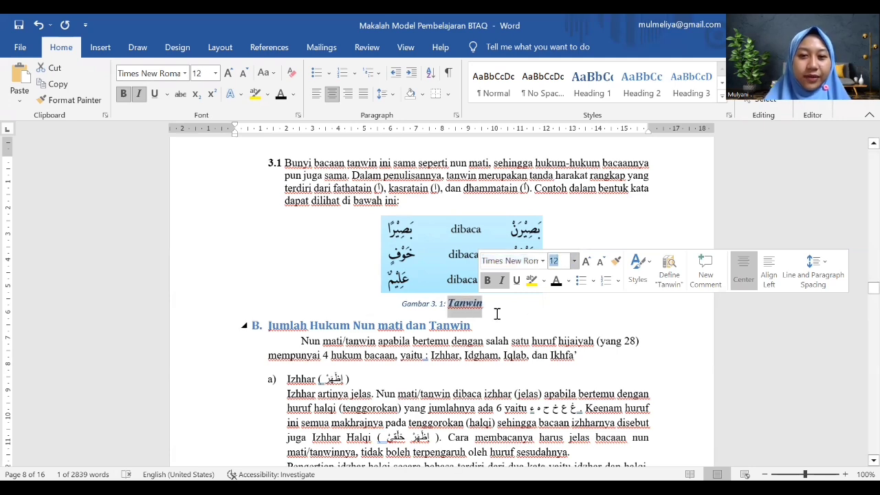
left_click(458, 308)
left_click_drag(448, 303, 486, 305)
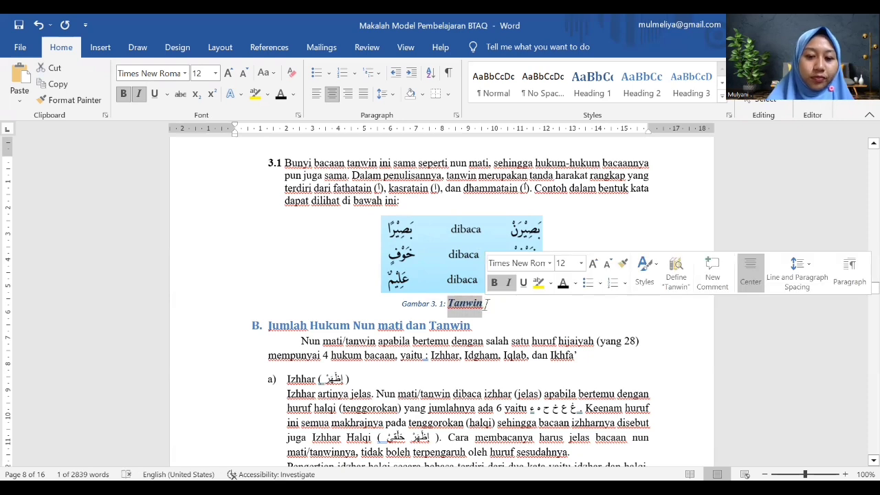
key("ctrl+i")
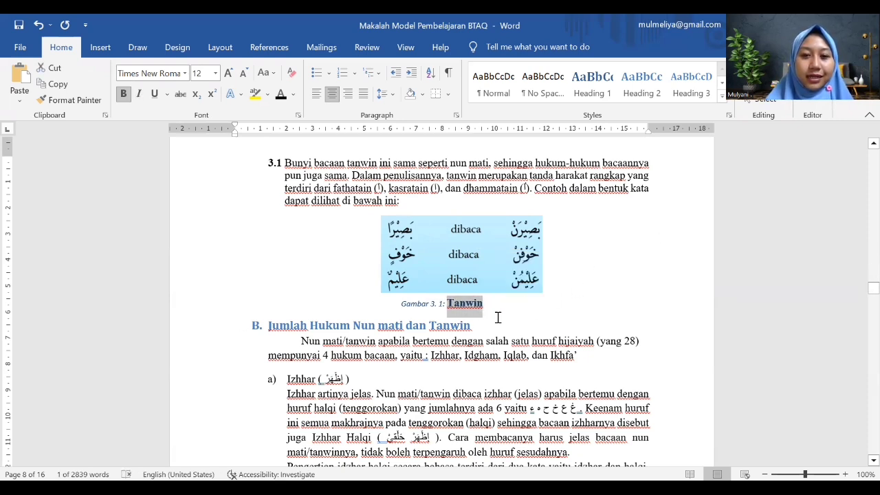
Copy the formatting of "Tanwin" onto the "Gambar 3. 1:" part of the caption with Format Painter
left_click(468, 325)
left_click_drag(447, 304, 483, 311)
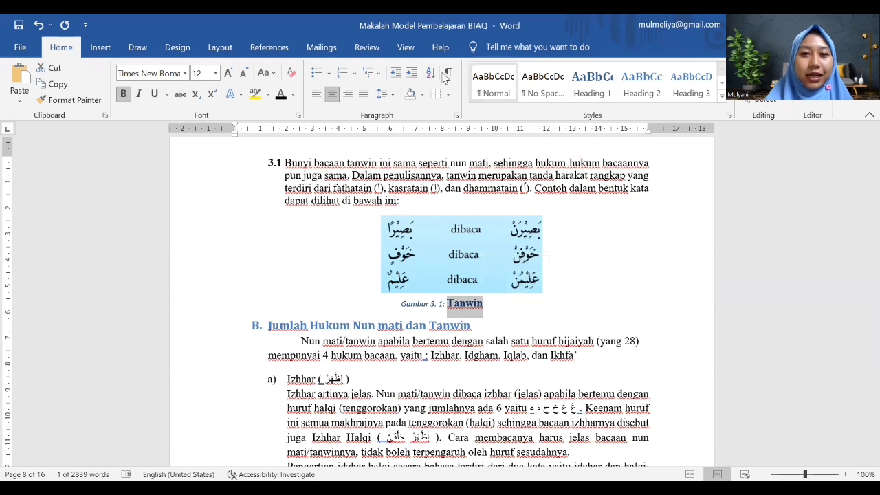
left_click(92, 100)
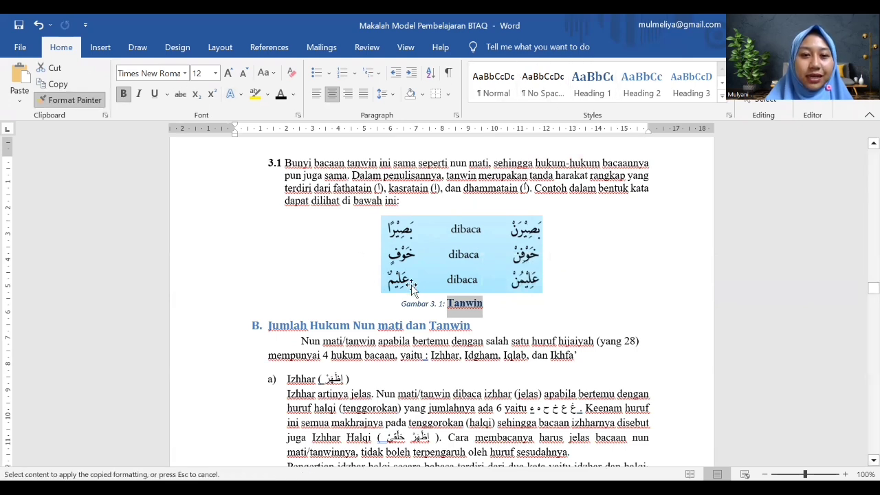
left_click_drag(395, 303, 450, 300)
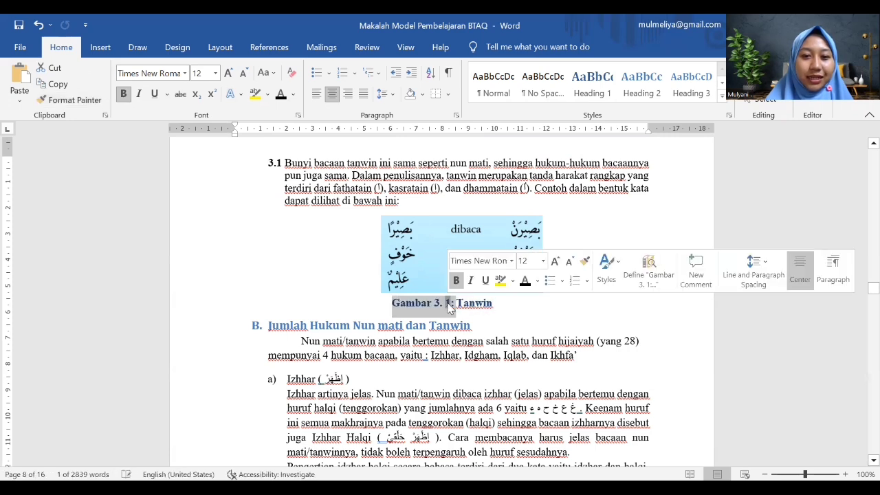
left_click(495, 300)
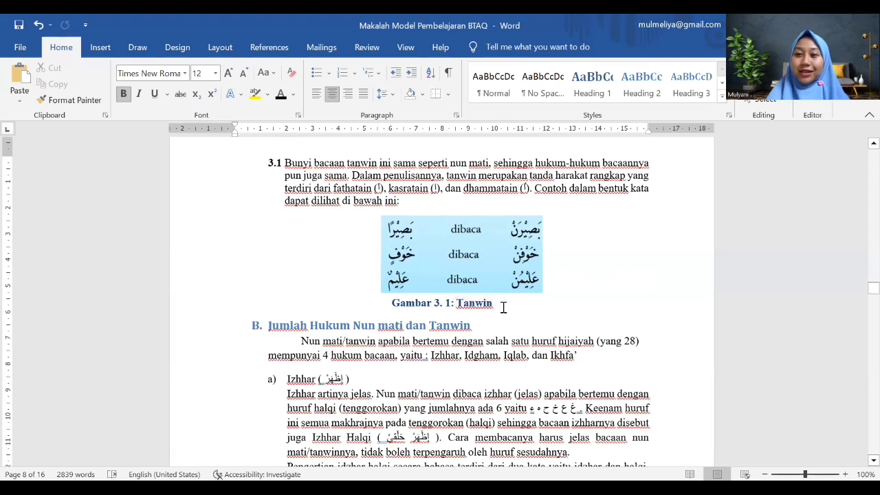
Insert the caption "Gambar 3. 2" with a colon before "Hukum Nun Mati dan Tanwin" under the section 3.2 image
scroll(521, 311, "down", 15)
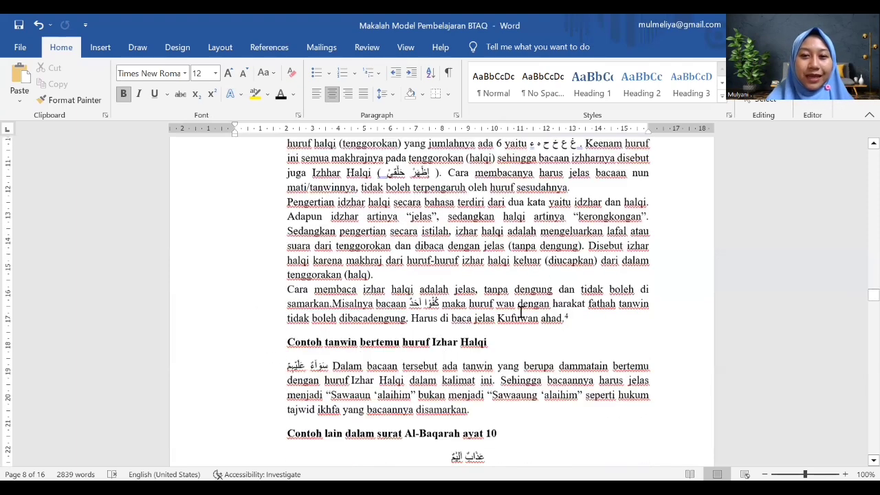
scroll(521, 311, "down", 15)
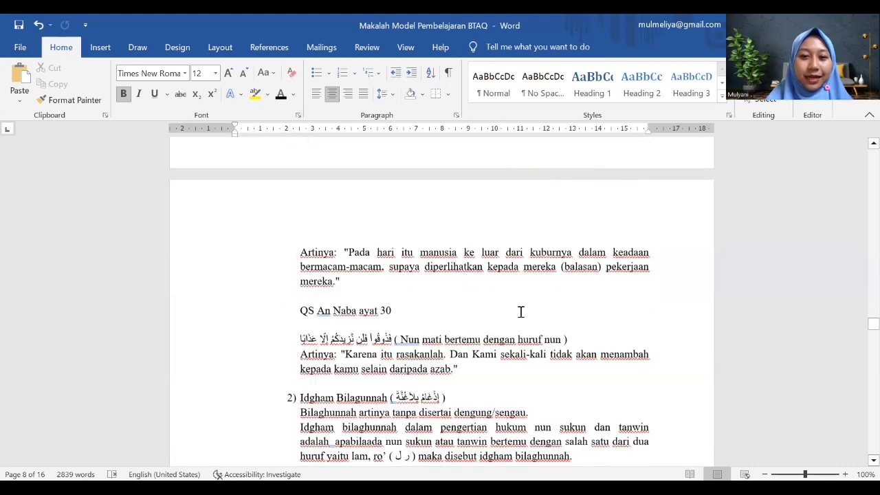
scroll(520, 311, "down", 20)
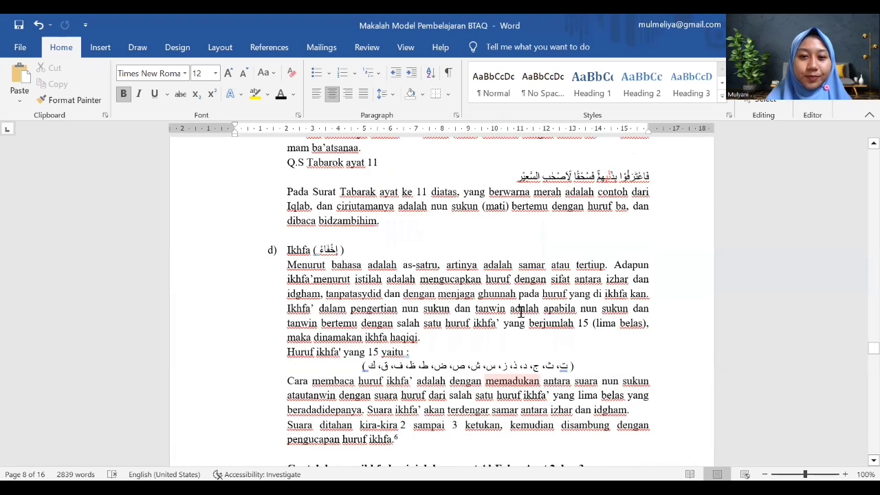
scroll(520, 317, "down", 12)
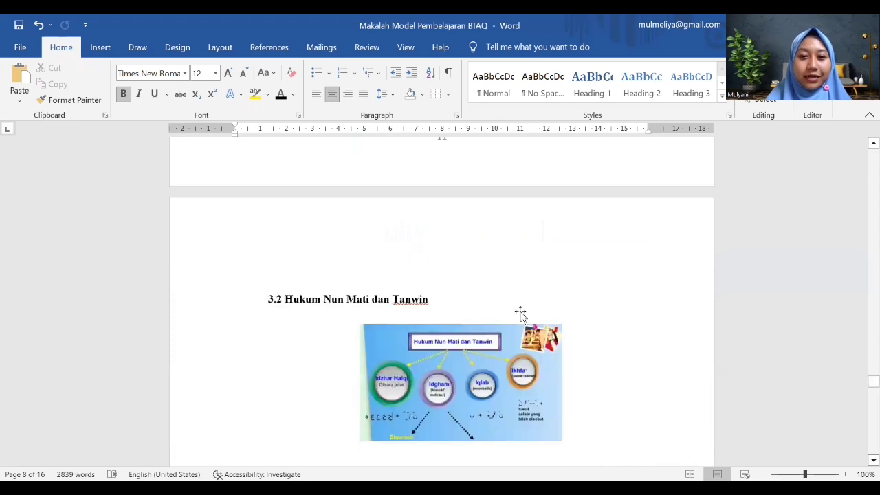
left_click(398, 321)
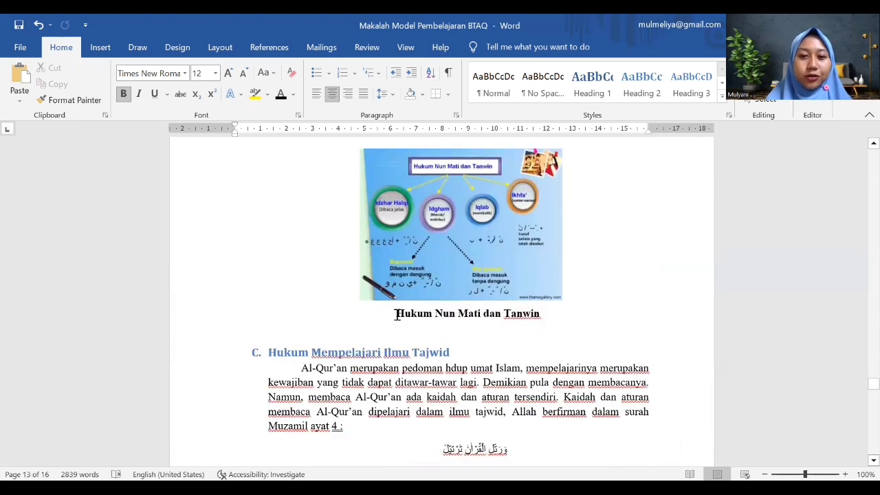
left_click(281, 51)
left_click(636, 91)
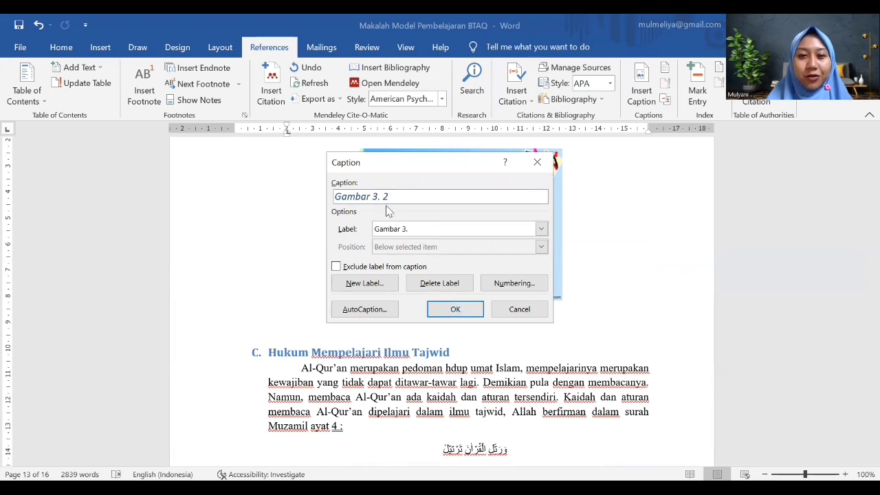
left_click(446, 308)
type(":Hukum Nun Mati dan Tanwin")
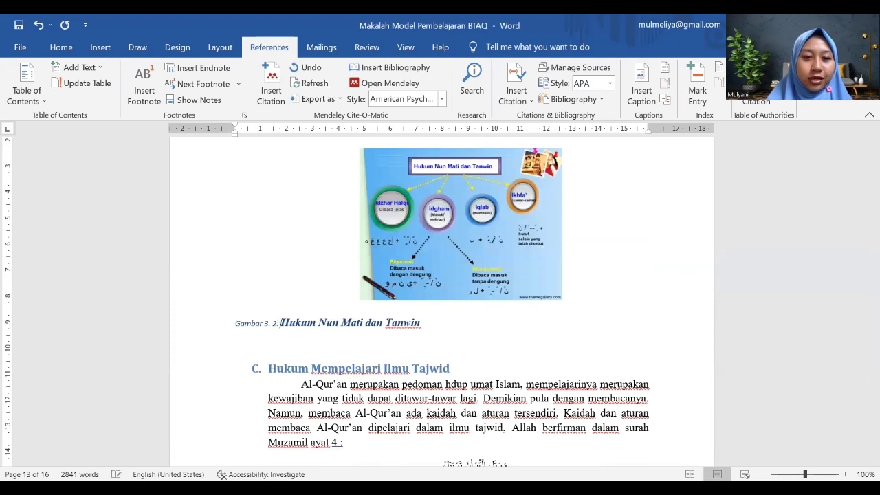
Centre the Gambar 3. 2 caption under the image and remove the italics from "Hukum Nun Mati dan Tanwin"
left_click(64, 48)
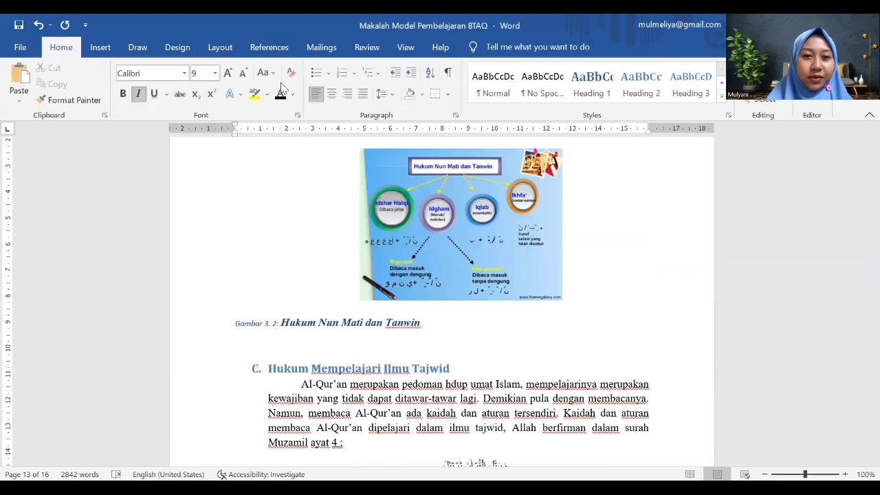
left_click(332, 95)
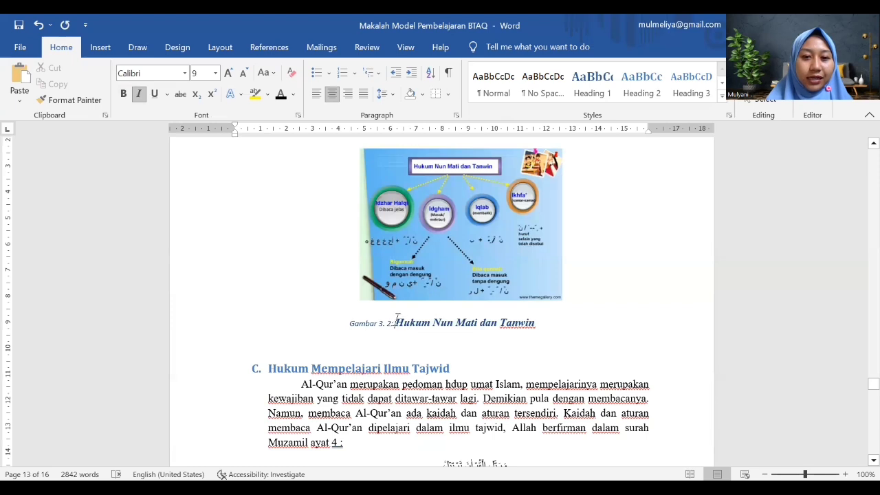
left_click_drag(406, 323, 531, 332)
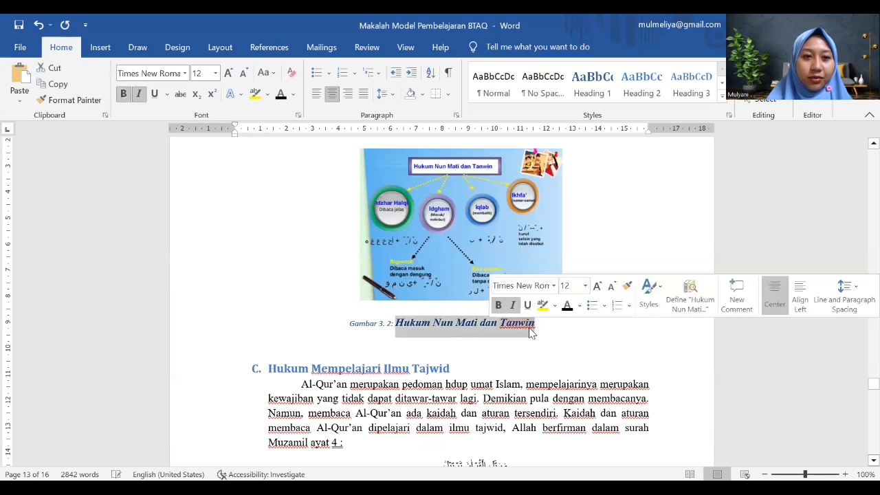
key("ctrl+i")
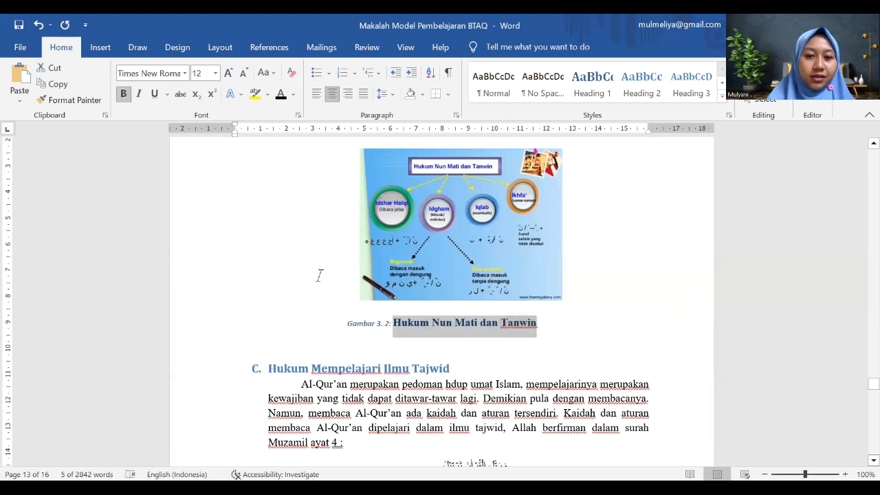
Copy the formatting of "Hukum Nun Mati dan Tanwin" onto the "Gambar 3. 2:" part of the caption with Format Painter
left_click(84, 102)
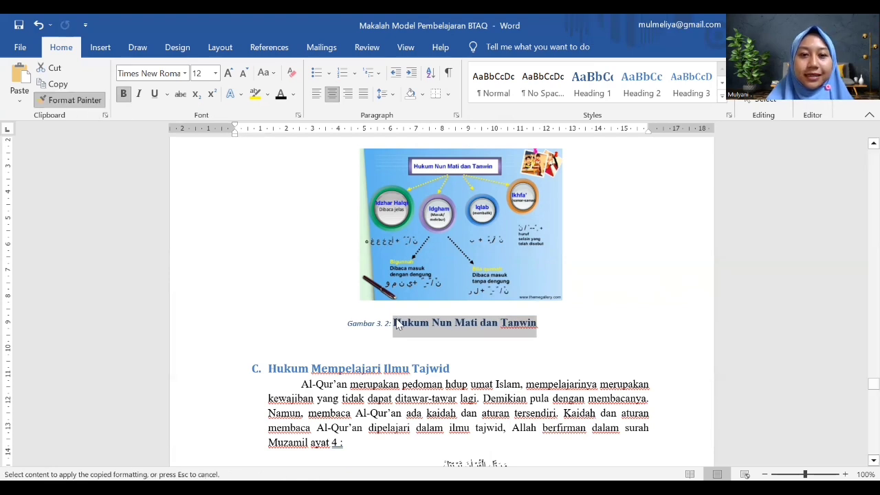
left_click_drag(347, 326, 396, 330)
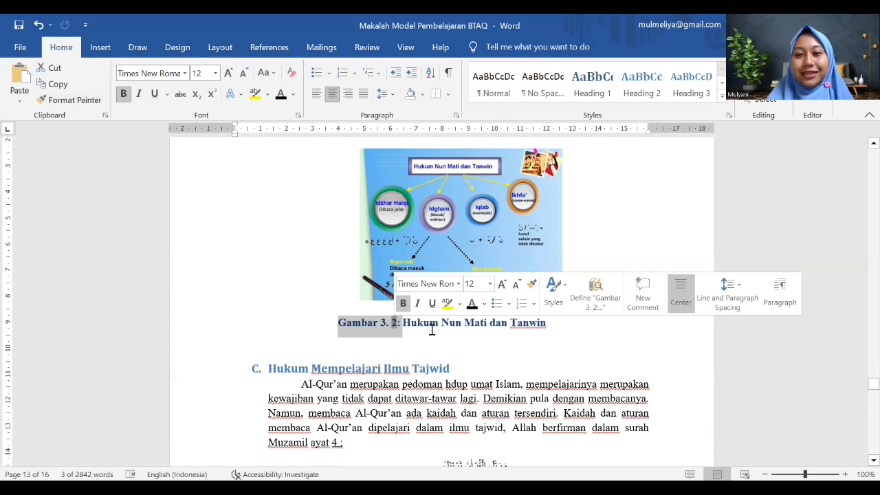
left_click(432, 330)
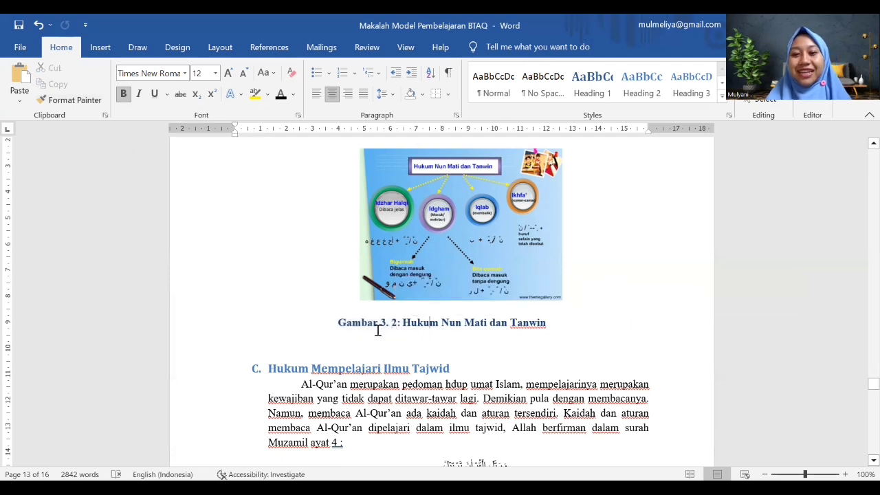
left_click_drag(402, 324, 545, 327)
left_click(415, 336)
Insert the caption "Gambar 3. 3" with a colon before "Hukum Mempelajari Ilmu Tajwid" under the Idgam Bigunah image and centre the line
scroll(415, 335, "down", 3)
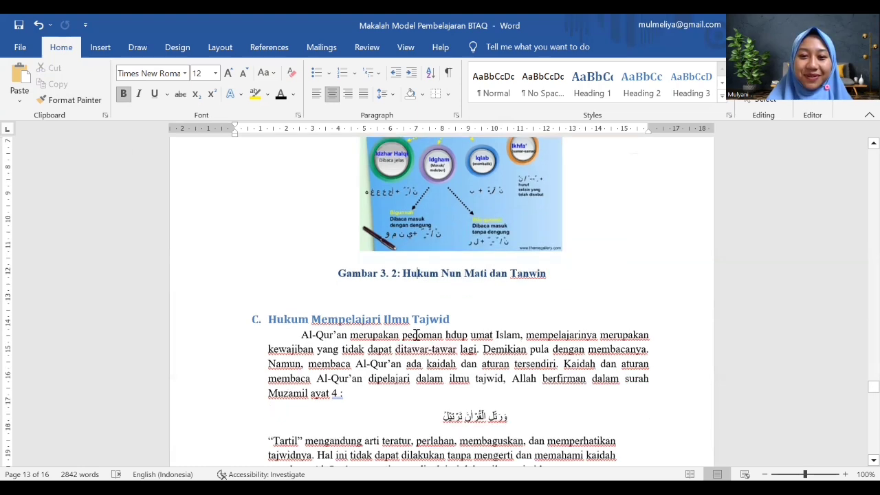
scroll(416, 335, "down", 7)
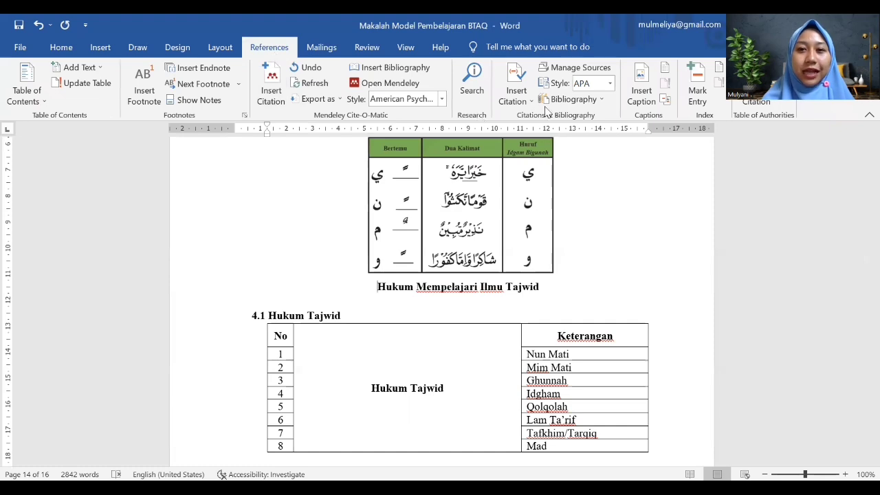
left_click(639, 84)
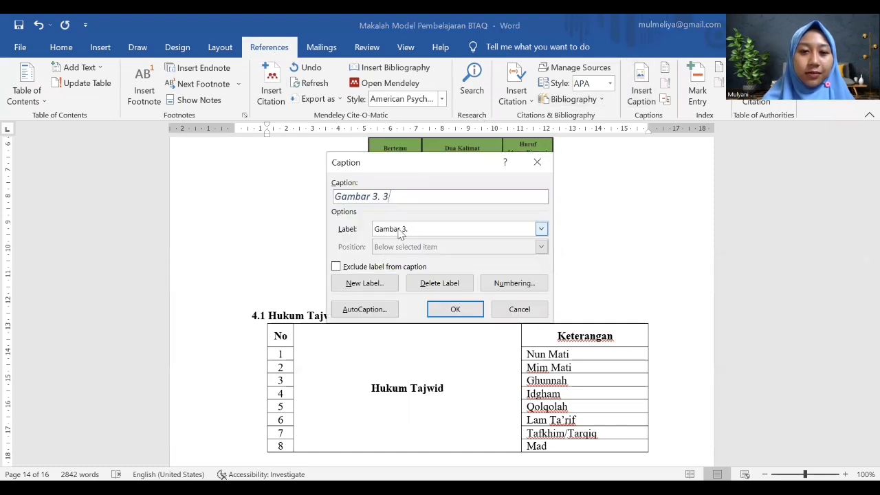
left_click(456, 312)
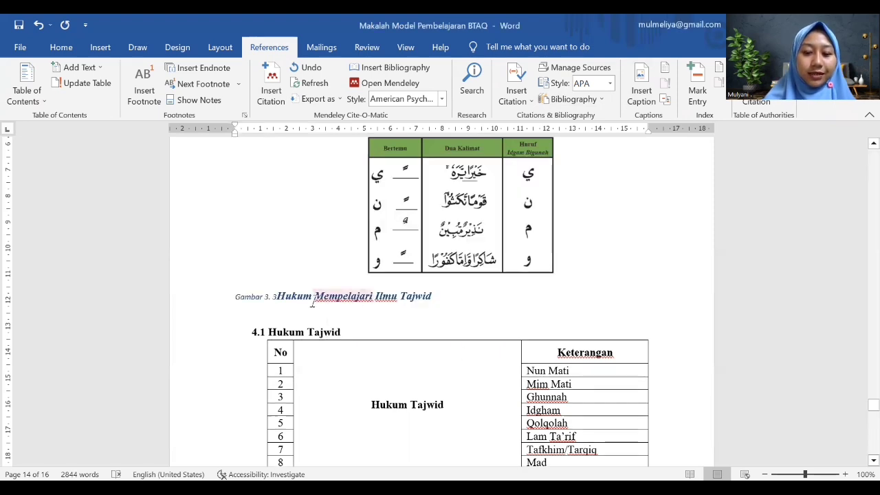
type(":")
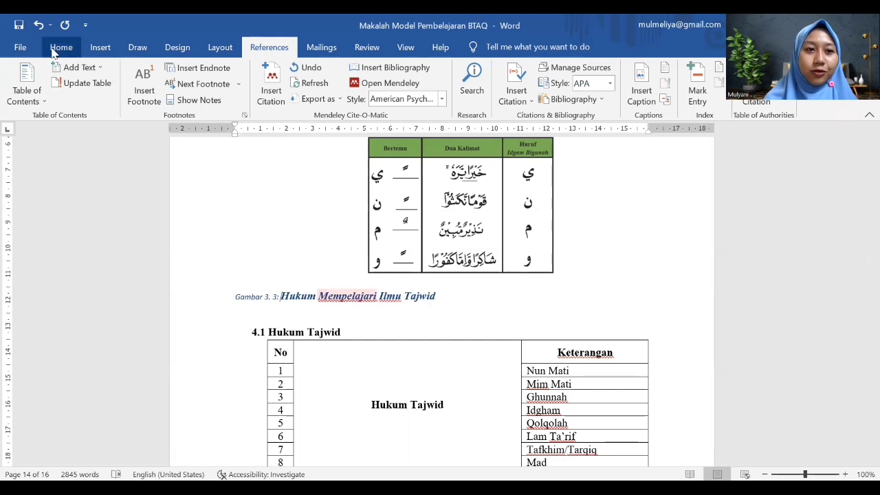
left_click(59, 48)
left_click(332, 94)
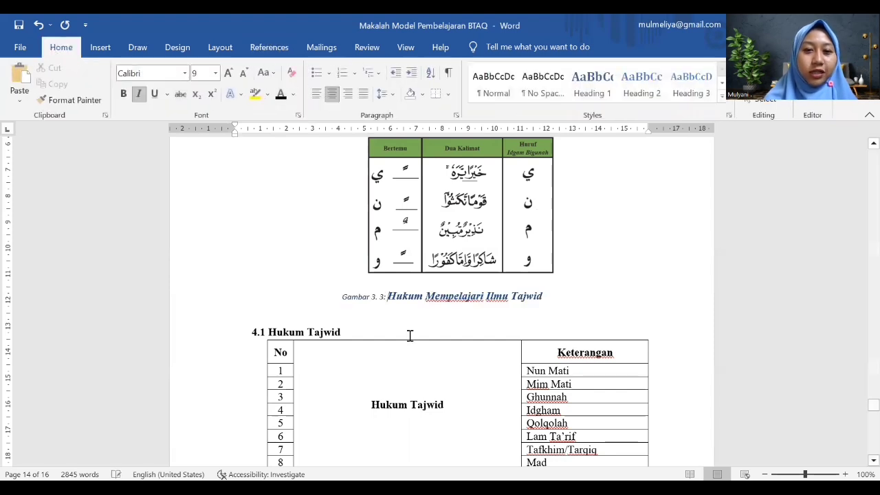
Remove the italics from "Hukum Mempelajari Ilmu Tajwid" and copy its formatting onto the "Gambar 3. 3:" part with Format Painter
left_click_drag(389, 295, 540, 301)
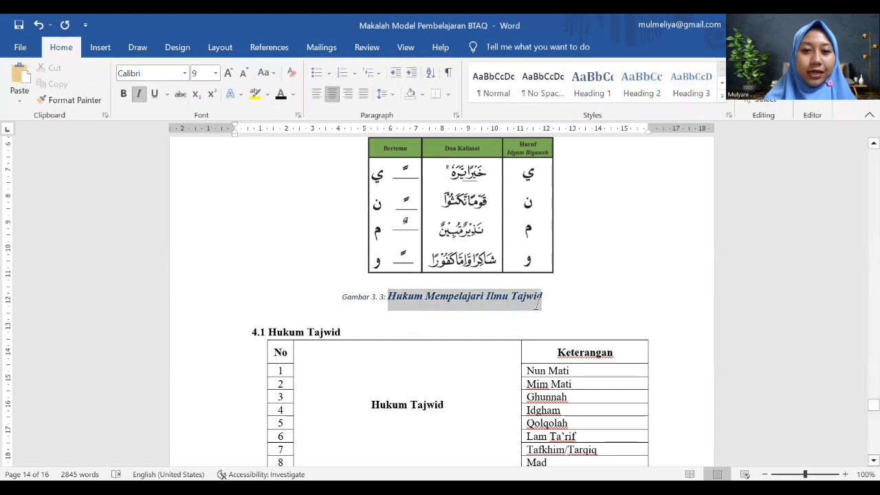
key("ctrl+i")
left_click(415, 297)
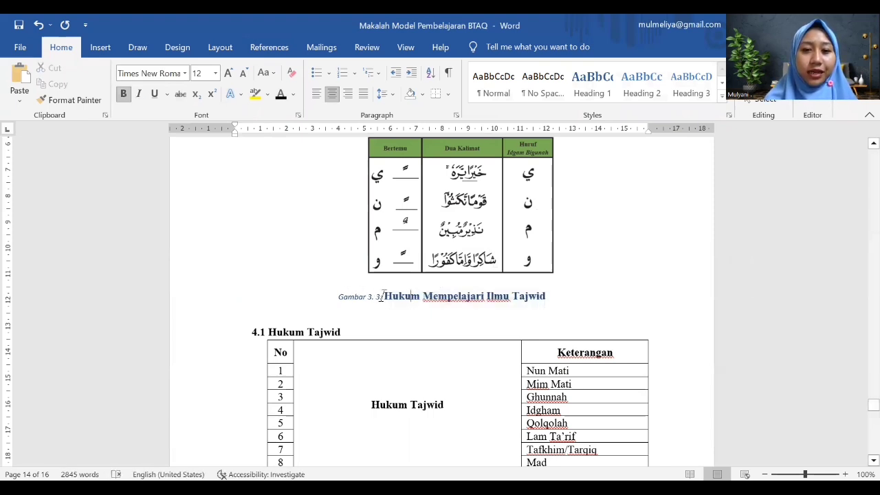
left_click_drag(385, 295, 545, 297)
left_click(68, 100)
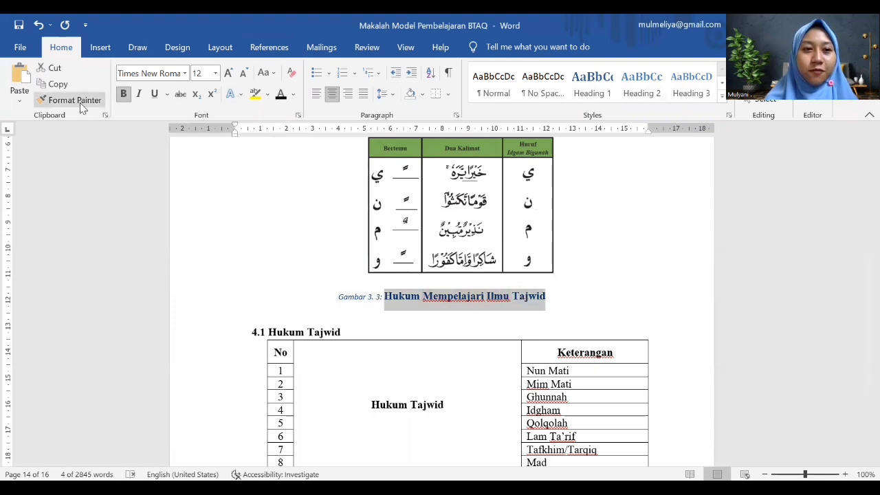
left_click_drag(333, 297, 383, 303)
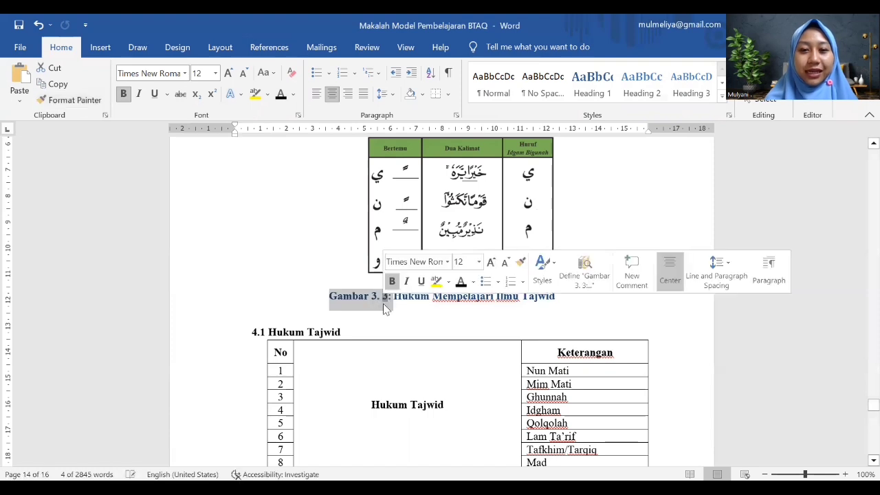
left_click(420, 299)
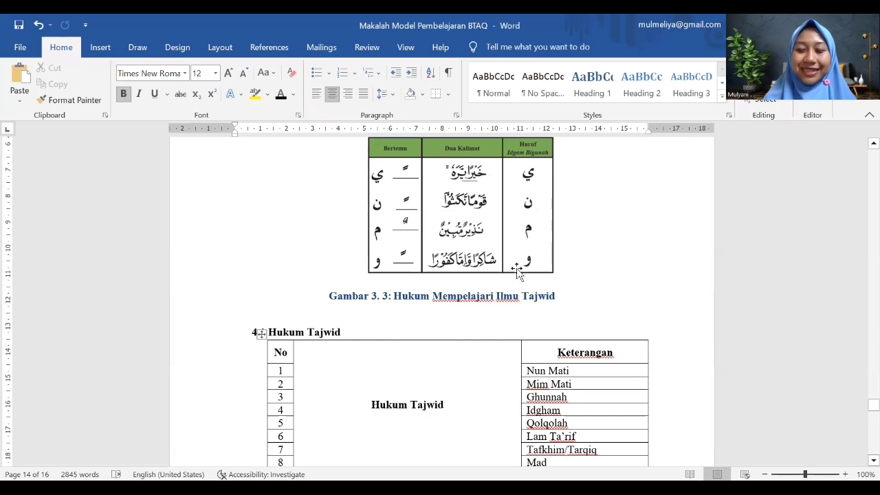
Create the caption label "Tabel 4." for the "Hukum Tajwid" line under the section 4.1 table
scroll(517, 270, "down", 4)
scroll(517, 270, "up", 7)
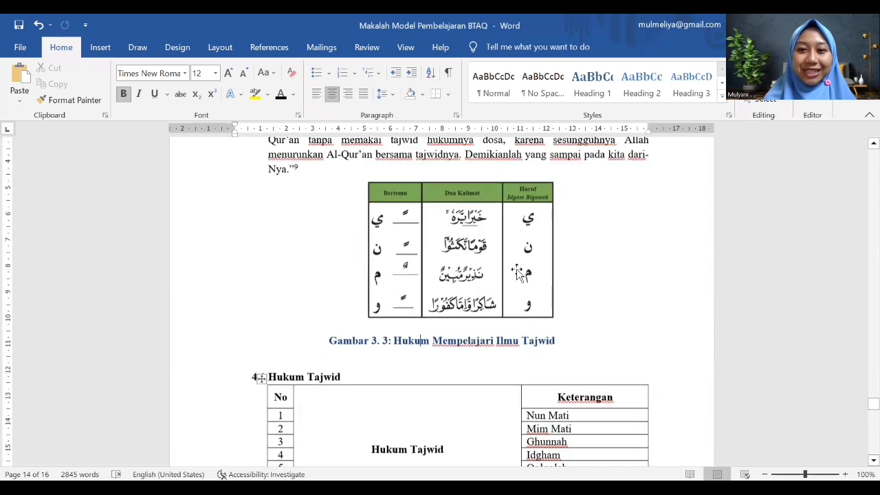
scroll(517, 270, "down", 4)
scroll(517, 269, "up", 2)
scroll(517, 270, "down", 3)
scroll(517, 269, "down", 2)
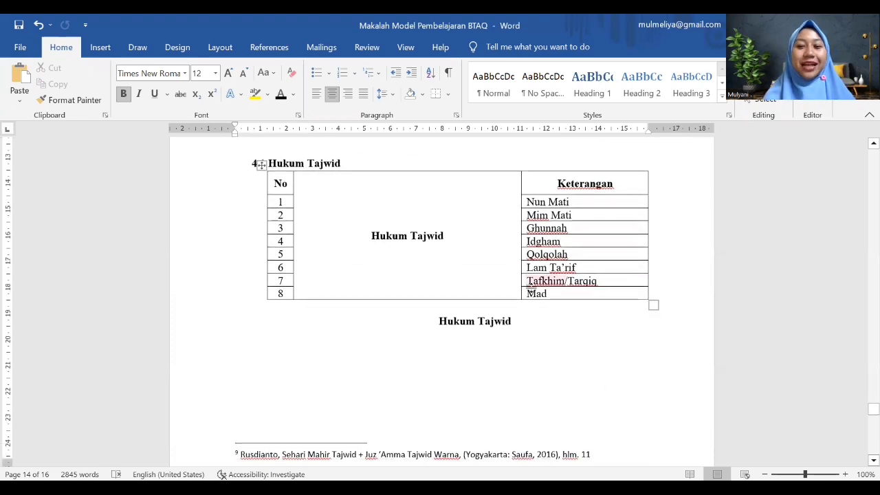
left_click(345, 163)
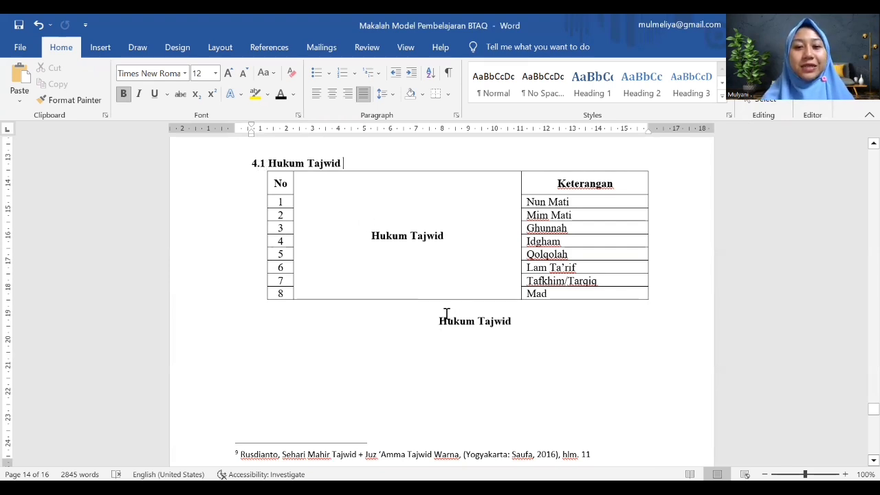
left_click_drag(438, 321, 514, 327)
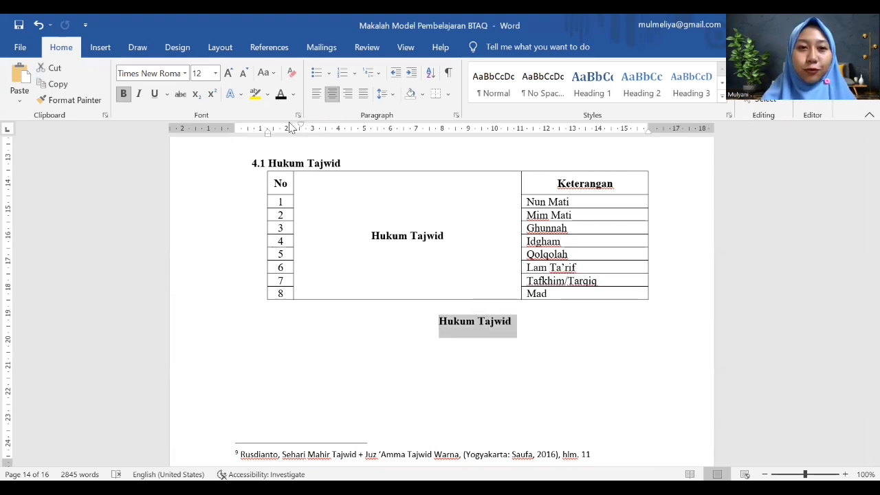
left_click(271, 49)
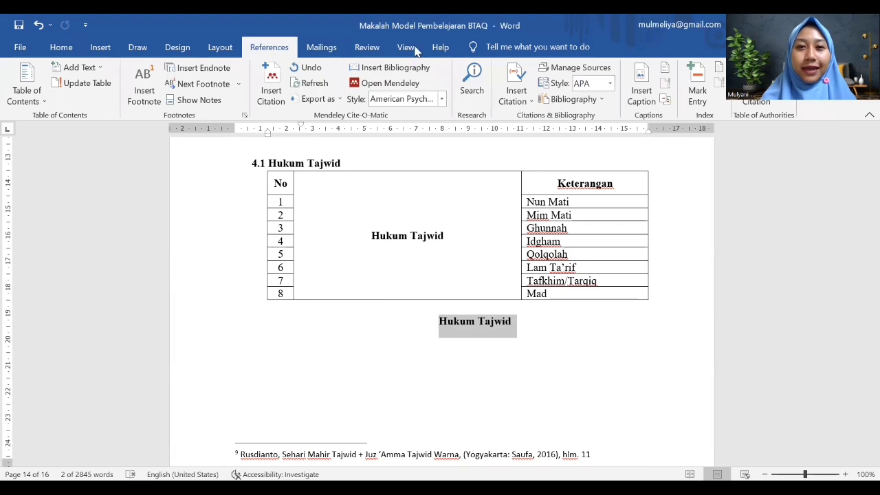
left_click(642, 91)
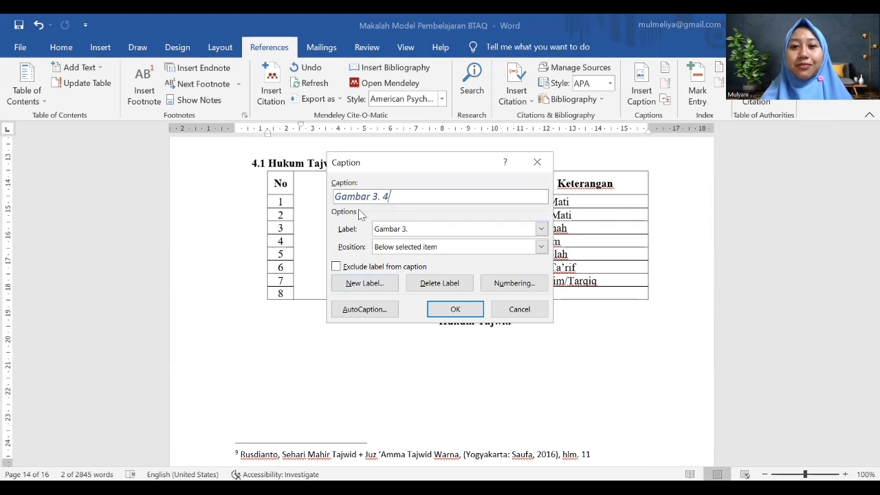
left_click(383, 288)
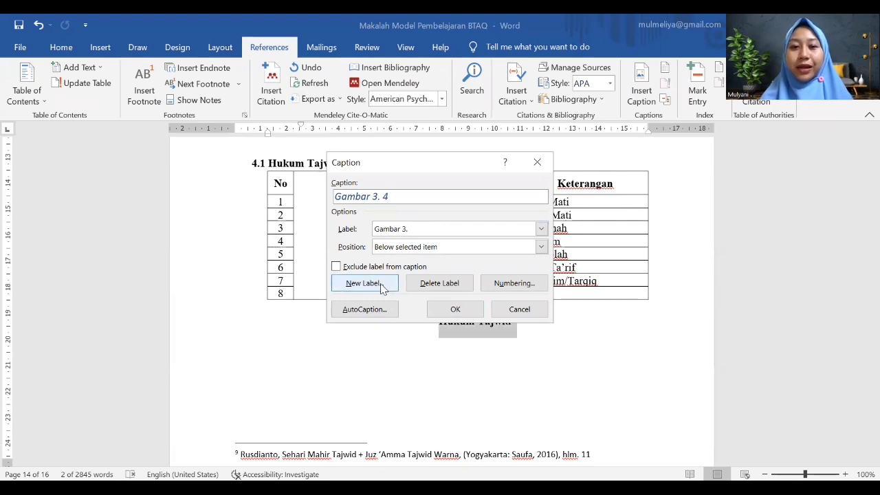
type("Tabel 4.")
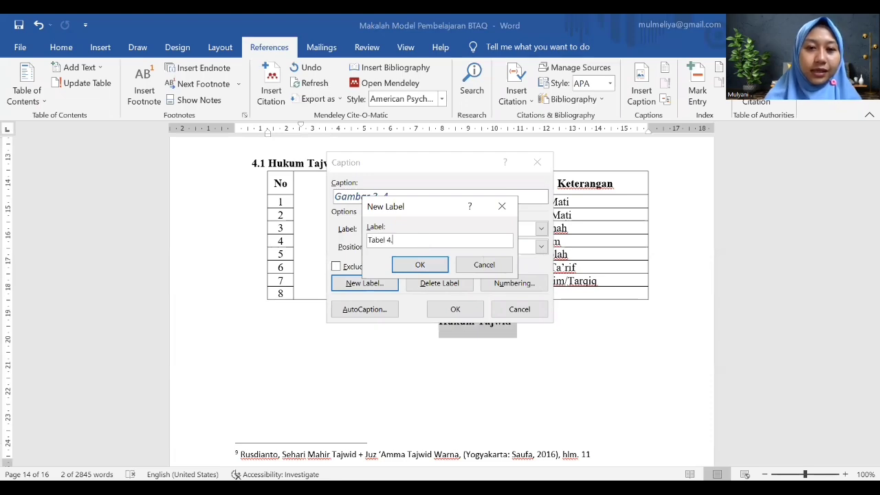
left_click(420, 265)
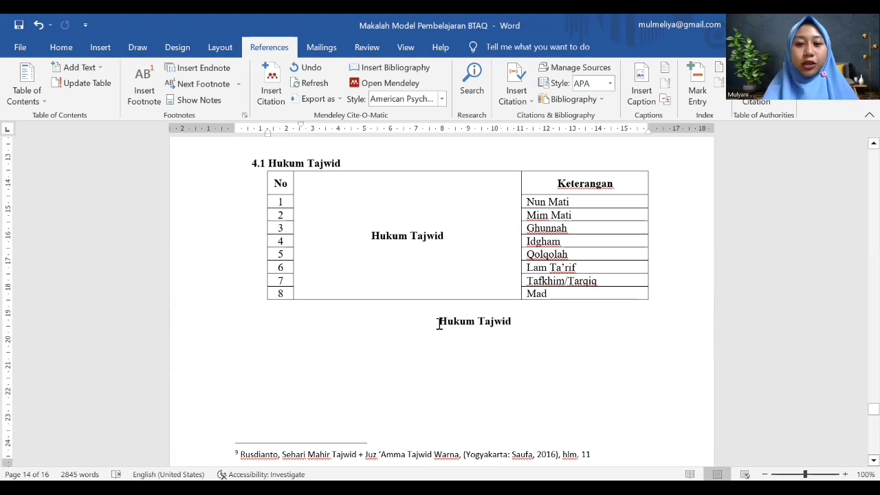
Insert the caption "Tabel 4. 1" with the label "Tabel 4." and a colon before "Hukum Tajwid" under the table, and centre the line
left_click_drag(440, 322, 512, 321)
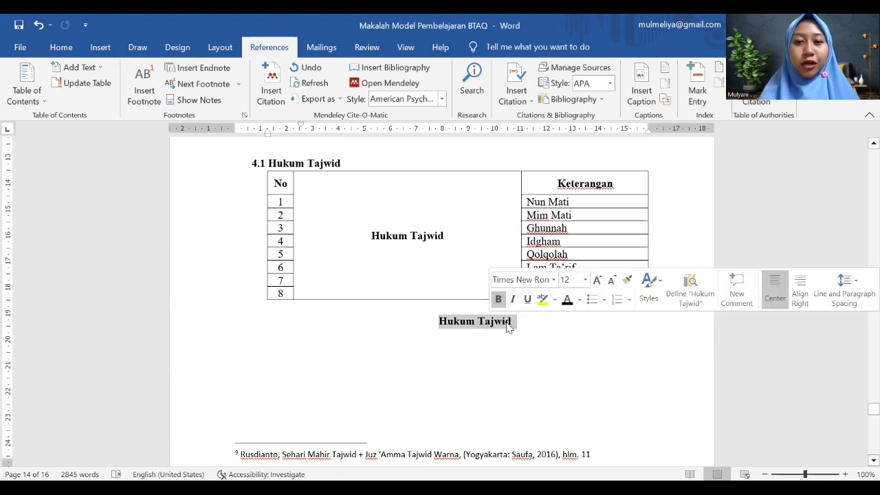
left_click(442, 324)
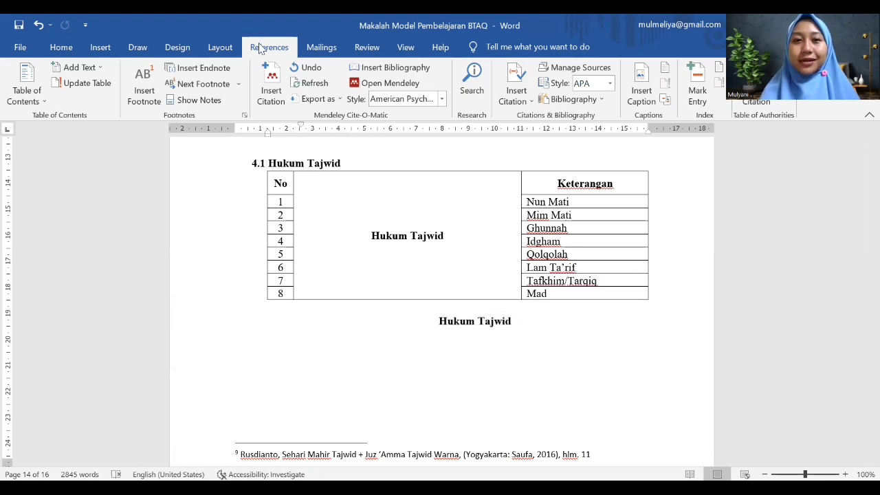
left_click(639, 93)
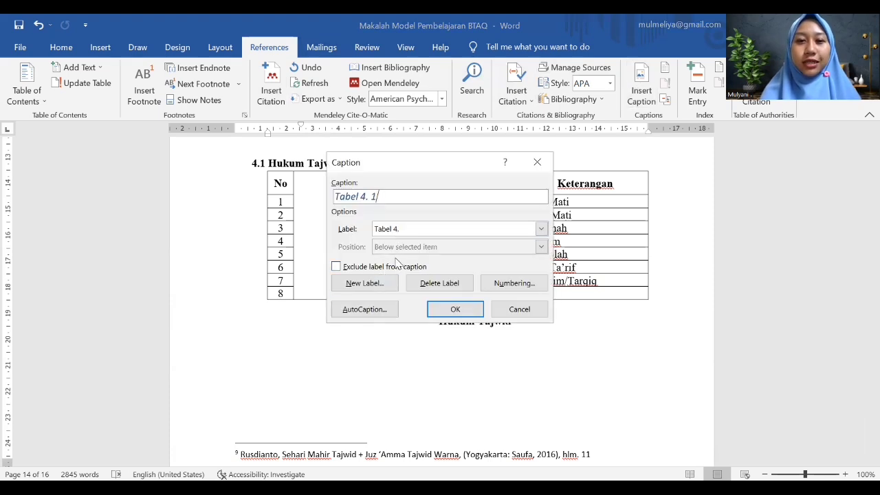
left_click(364, 284)
type("Tabel 4.")
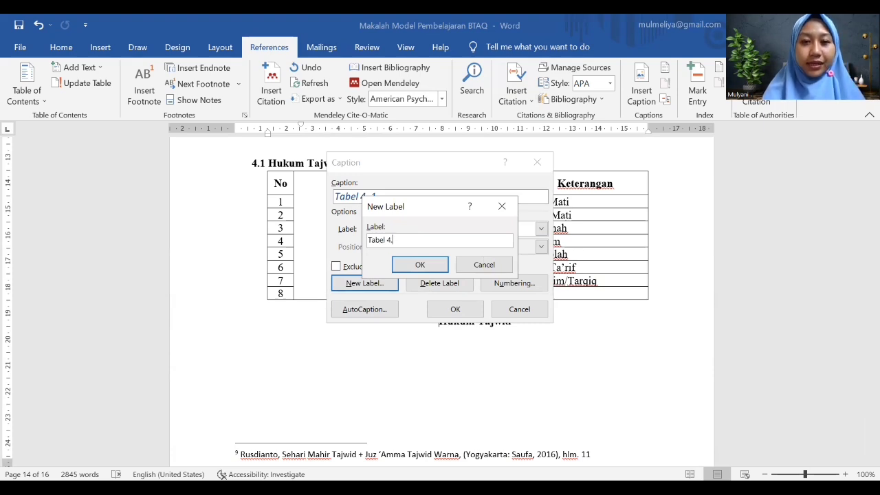
left_click(420, 265)
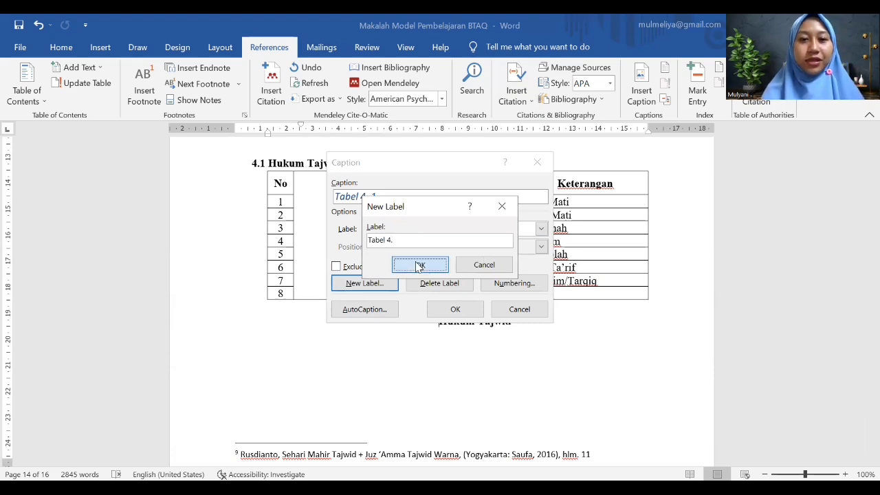
left_click(454, 309)
type(":")
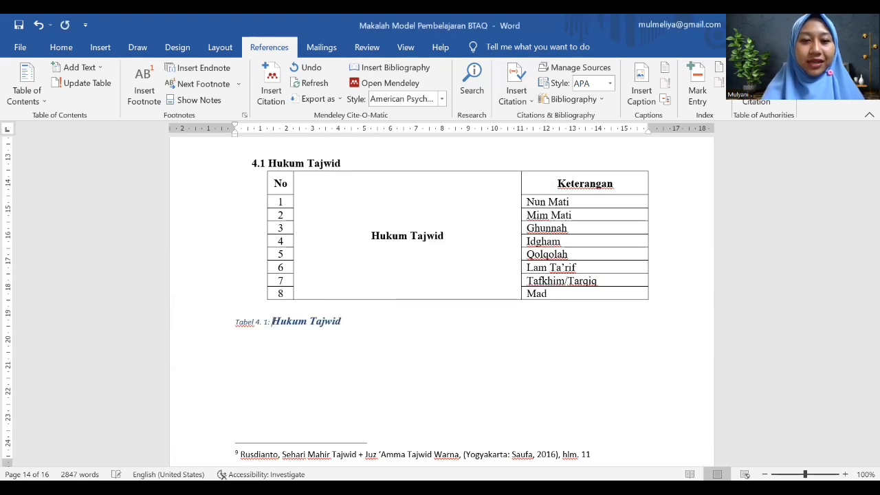
left_click(61, 46)
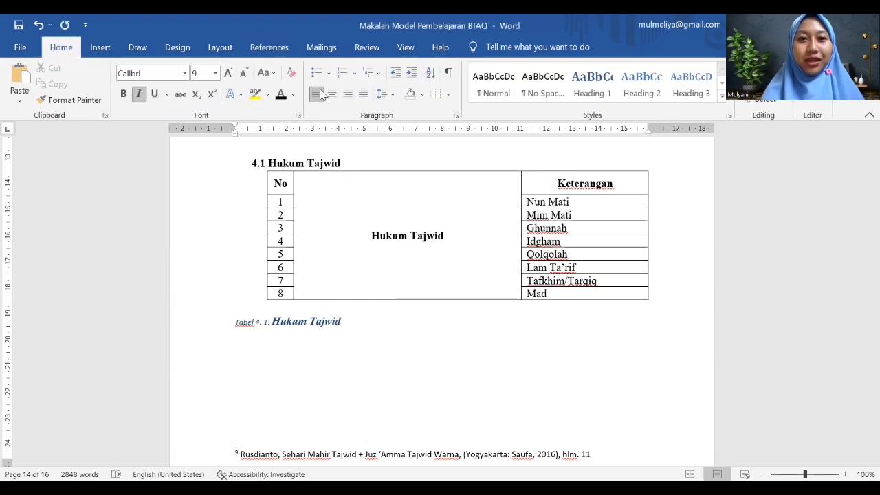
left_click(332, 94)
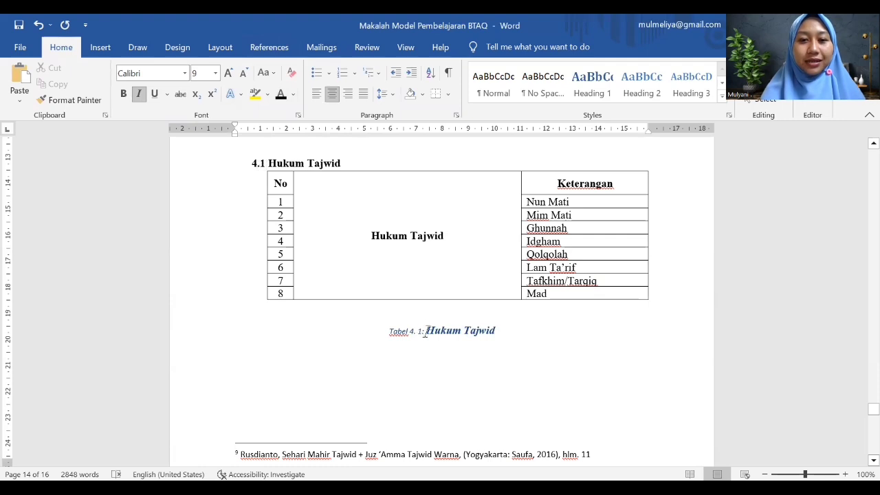
Remove the italics from "Hukum Tajwid" in the table caption and copy its formatting onto the "Tabel 4. 1:" part with Format Painter
left_click_drag(426, 332, 495, 332)
key("ctrl+i")
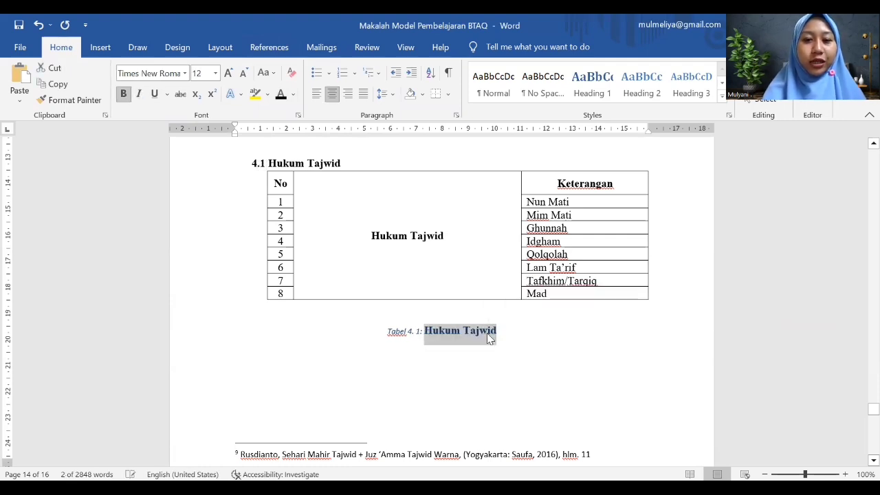
left_click(71, 100)
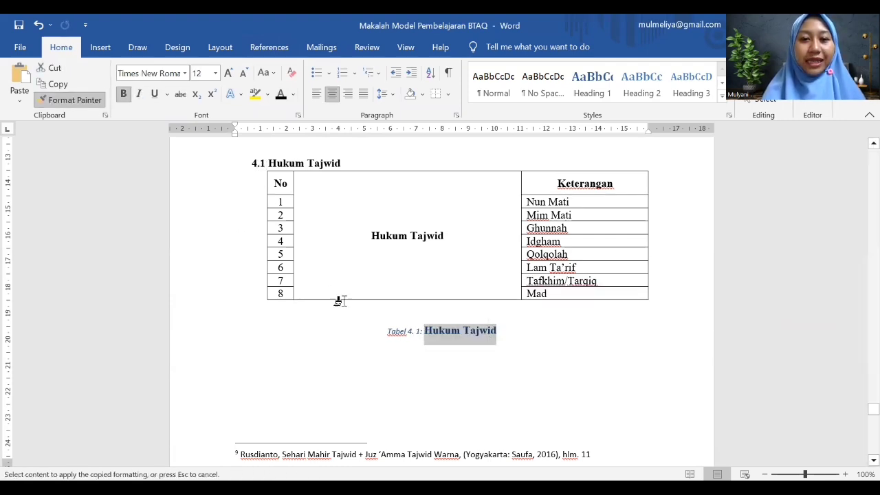
left_click_drag(383, 330, 427, 337)
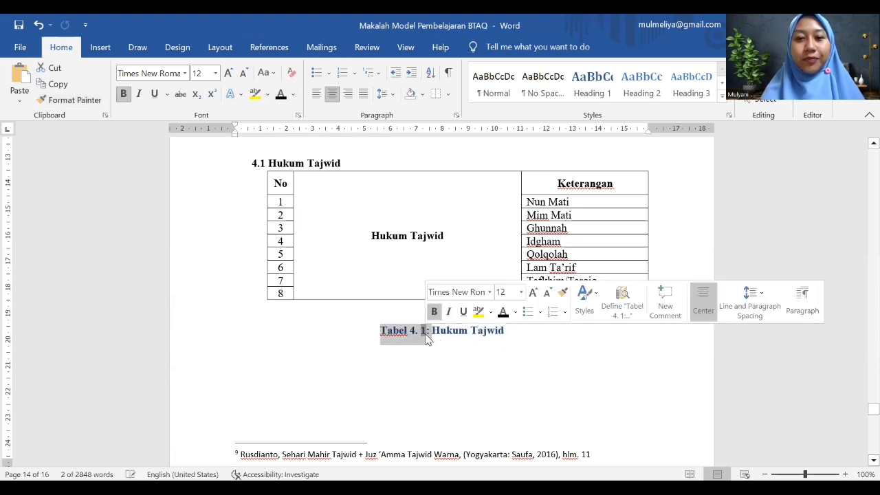
left_click(511, 328)
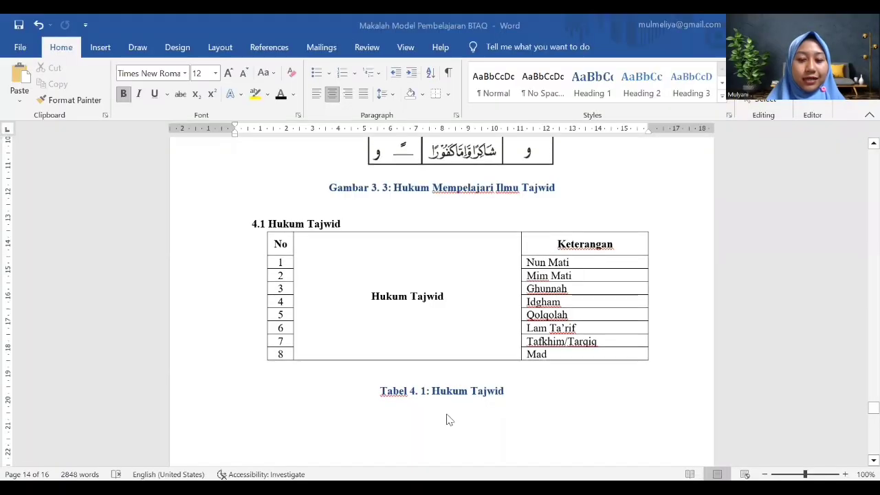
Insert a table of figures with the caption label "Gambar 3." under the Daftar Gambar heading
scroll(447, 420, "up", 1)
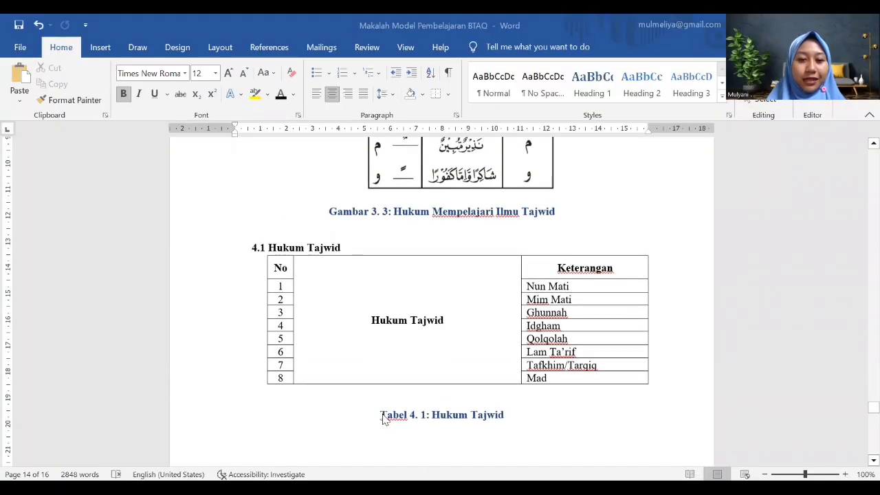
scroll(447, 401, "up", 20)
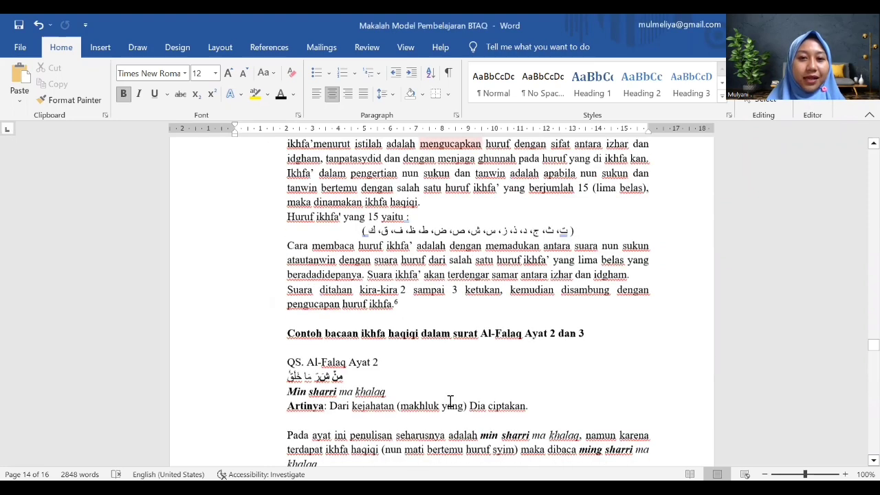
scroll(450, 400, "up", 20)
scroll(451, 402, "up", 20)
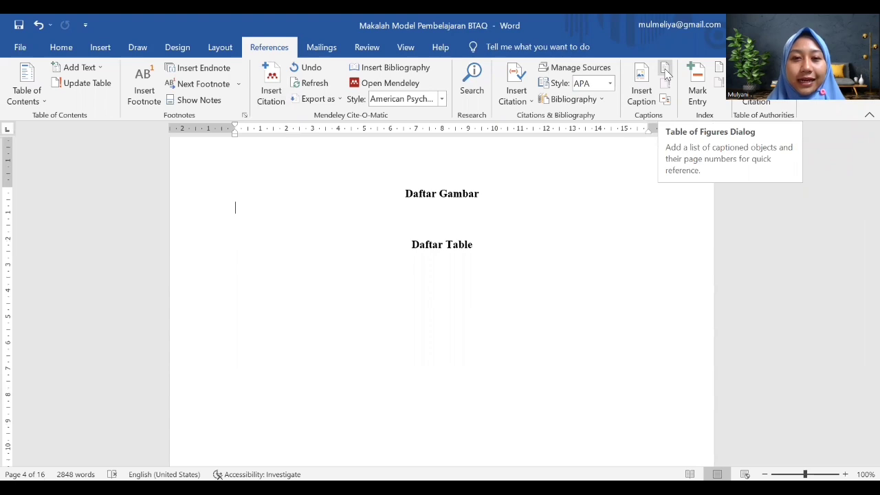
left_click(665, 70)
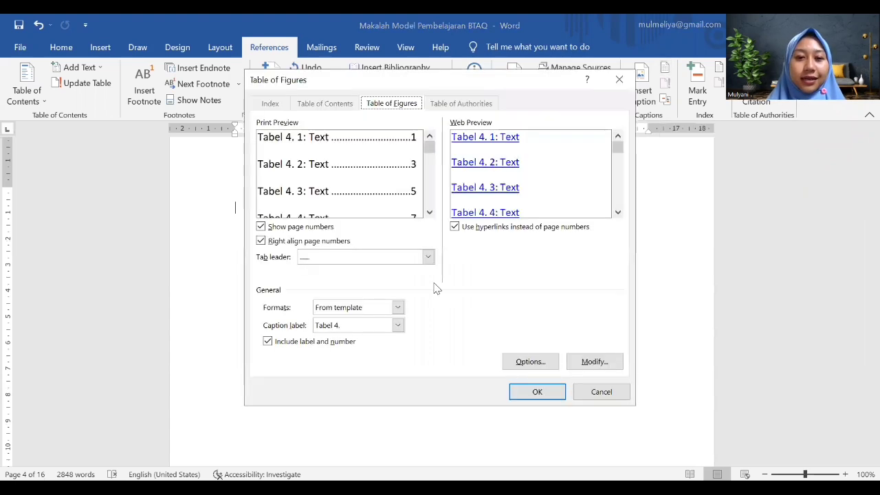
left_click(398, 326)
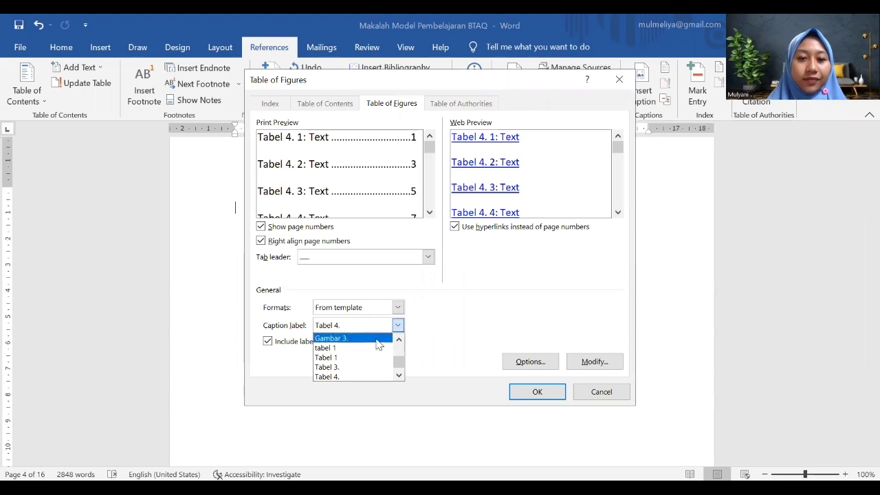
left_click(377, 343)
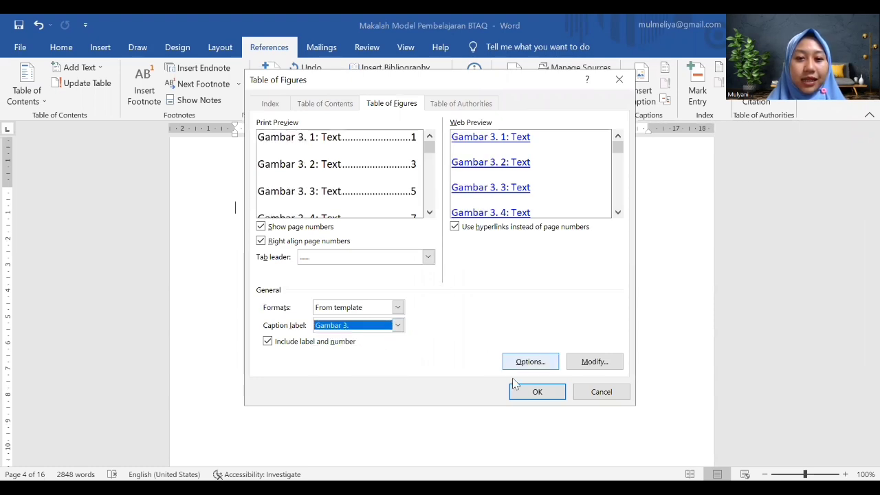
left_click(535, 393)
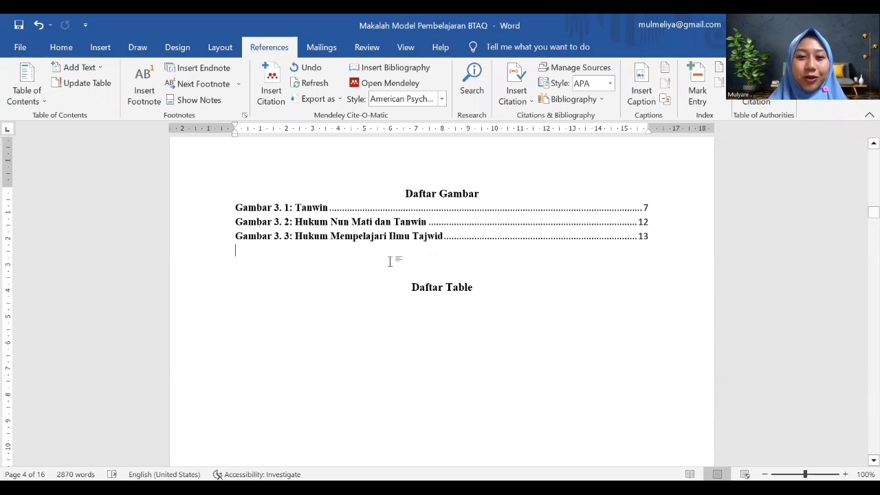
left_click_drag(232, 207, 334, 206)
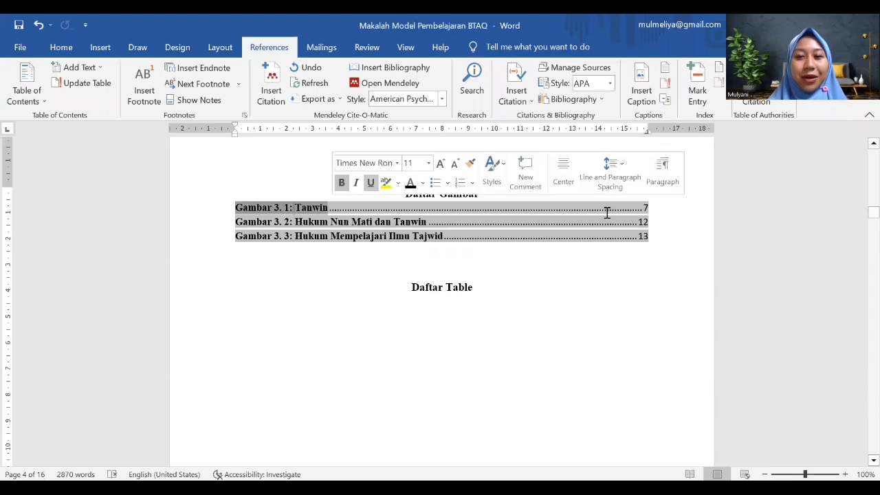
left_click(655, 211)
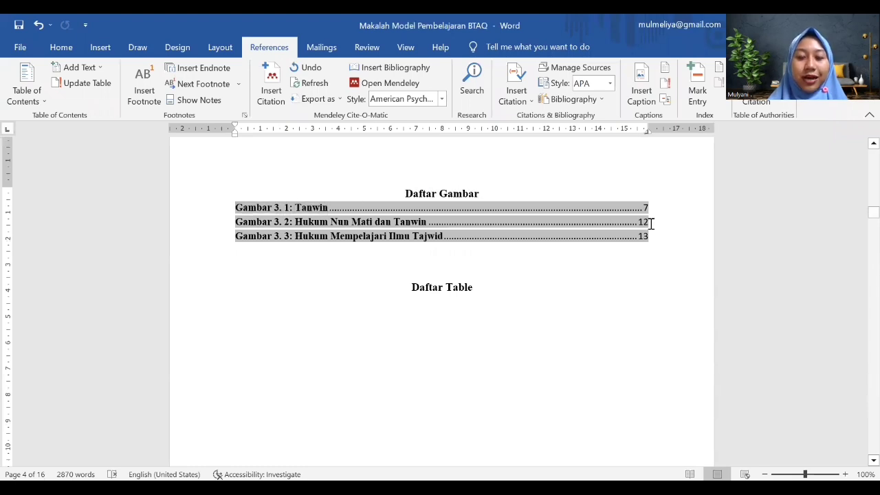
left_click(651, 223)
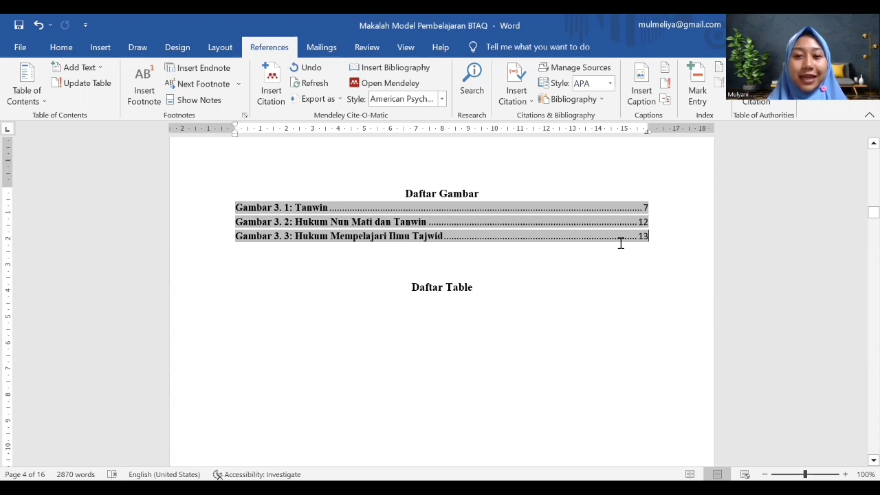
Insert a table of figures with the caption label "Tabel 4." on a new line under the Daftar Table heading
left_click(471, 269)
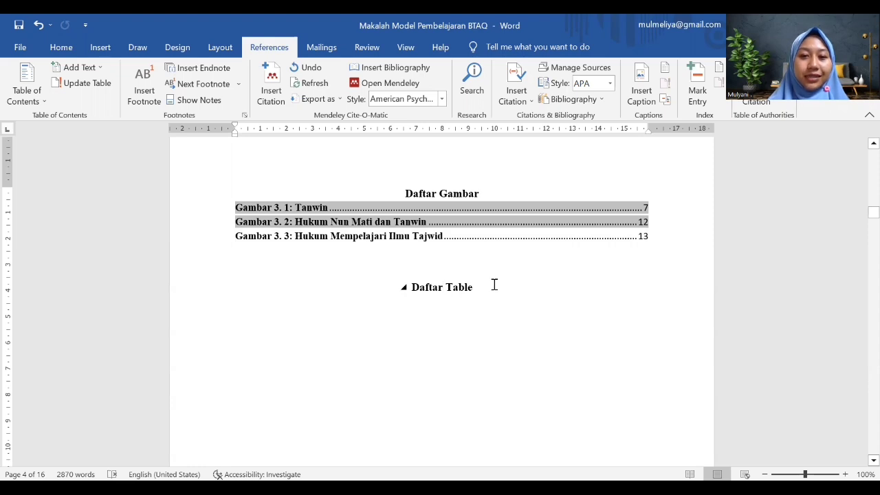
key("Return")
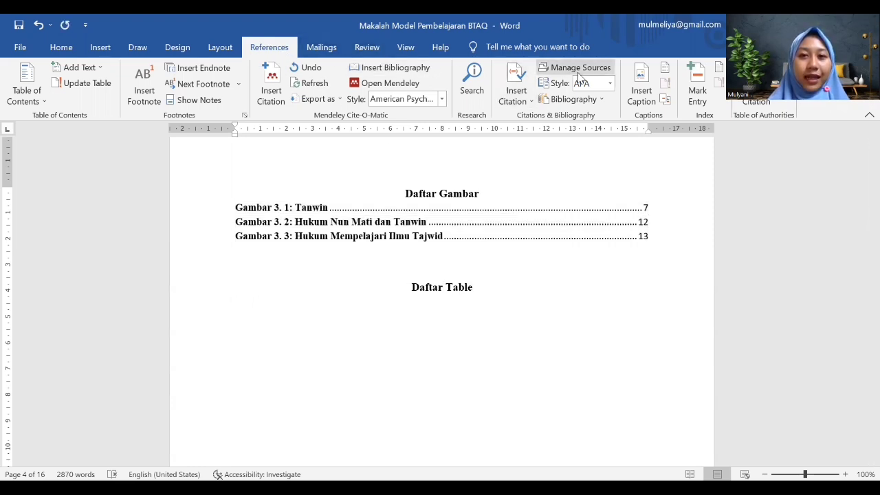
left_click(666, 70)
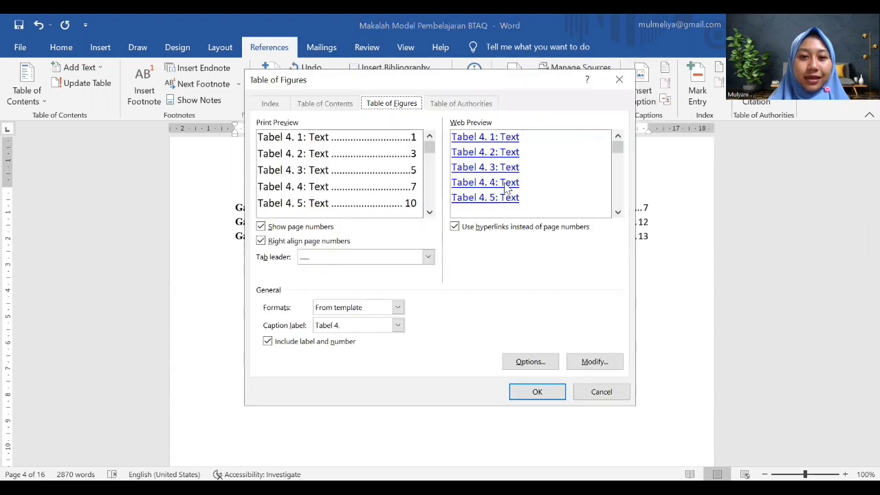
left_click(398, 326)
left_click(368, 377)
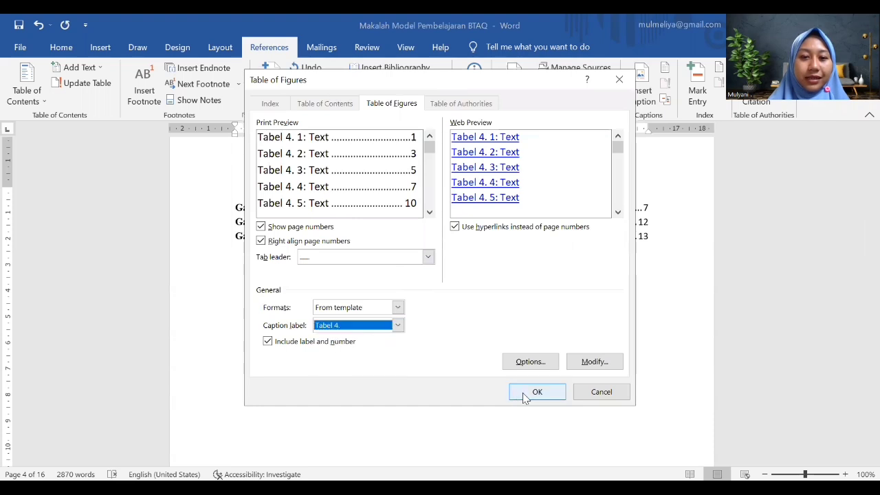
left_click(536, 392)
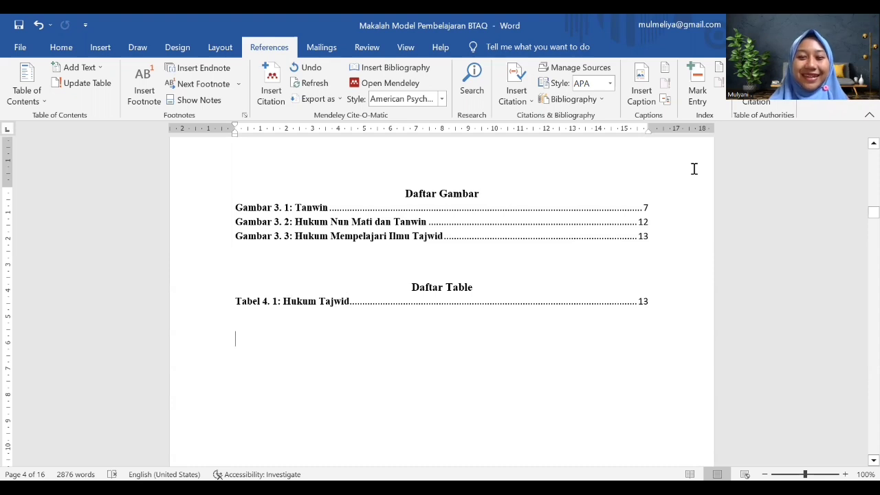
scroll(492, 347, "up", 1)
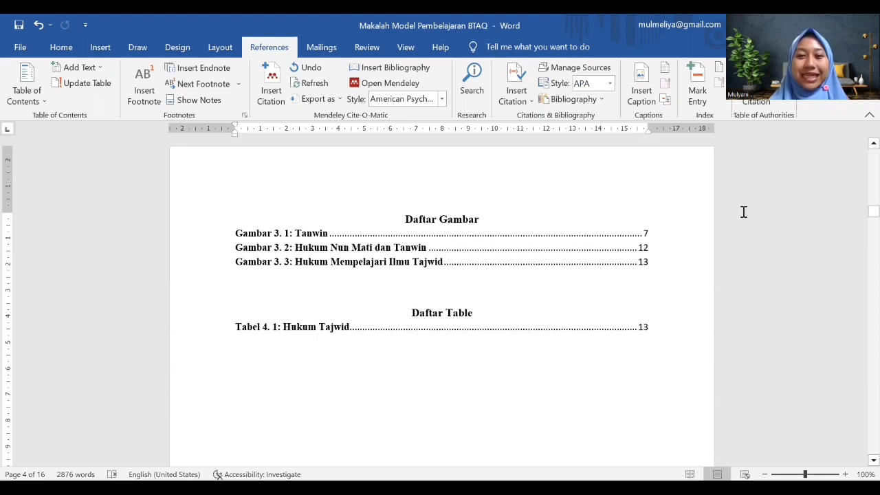